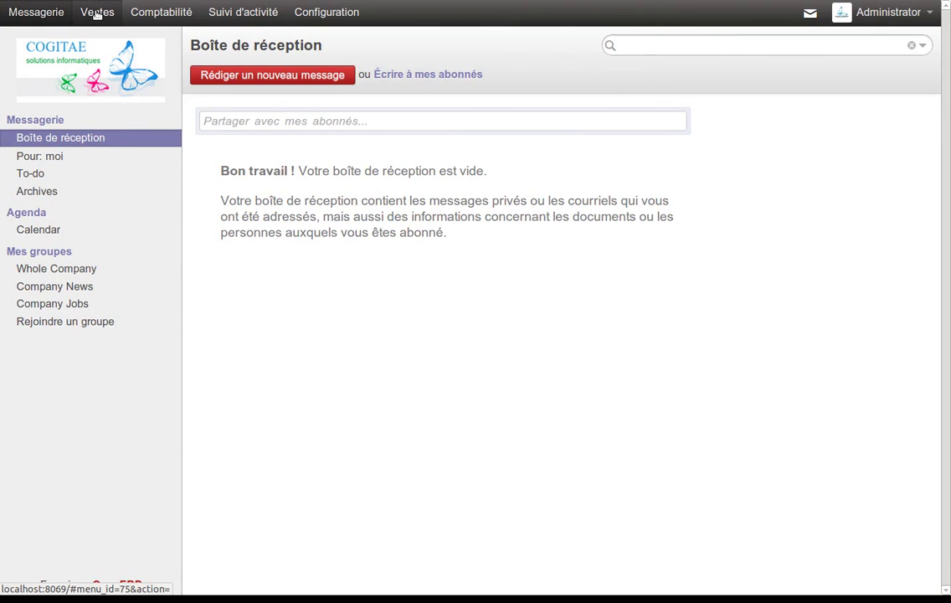
- Open the sales stages list in the Leads & Opportunities configuration and look at the blank form for a new stage
click(97, 14)
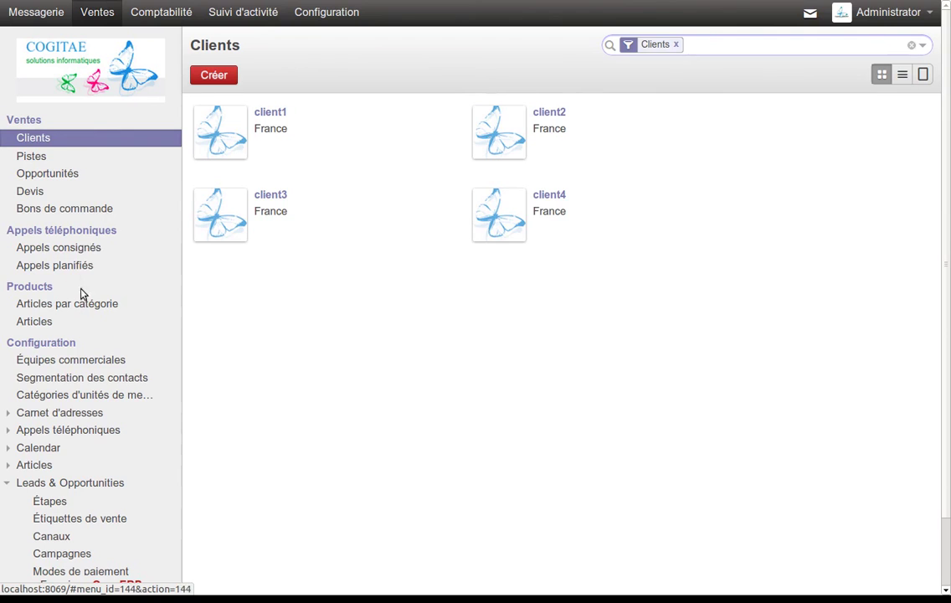
scroll(131, 374, down, 2)
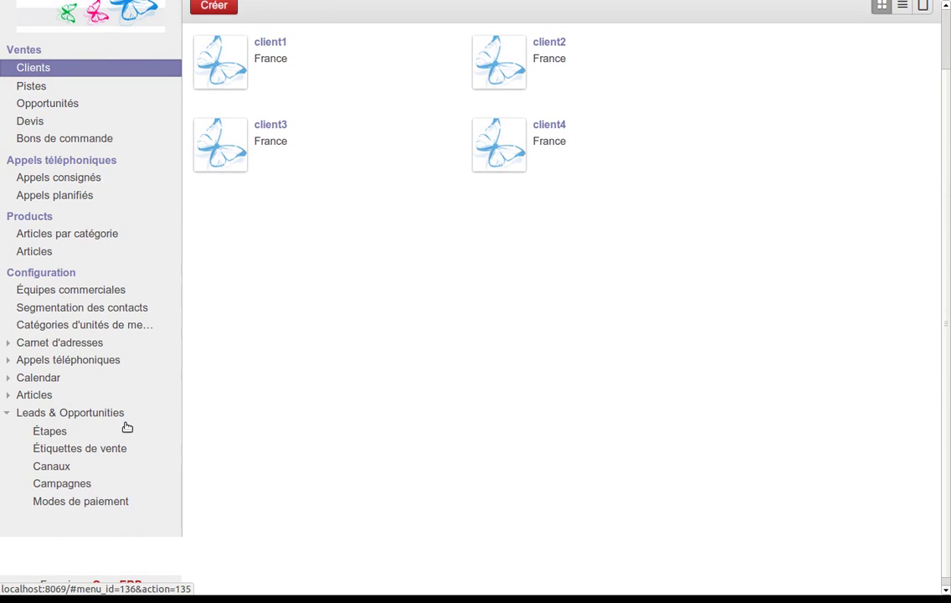
click(71, 432)
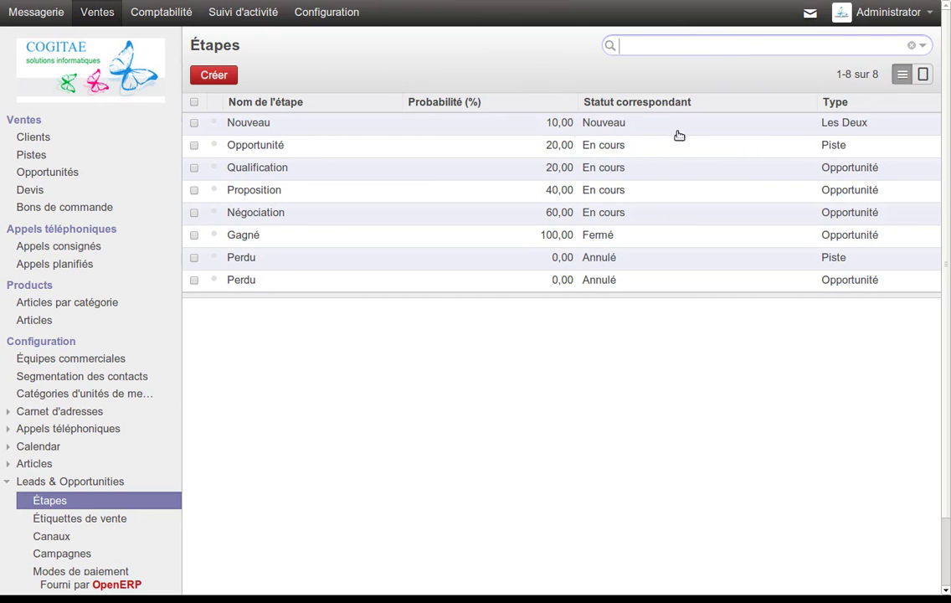
click(215, 75)
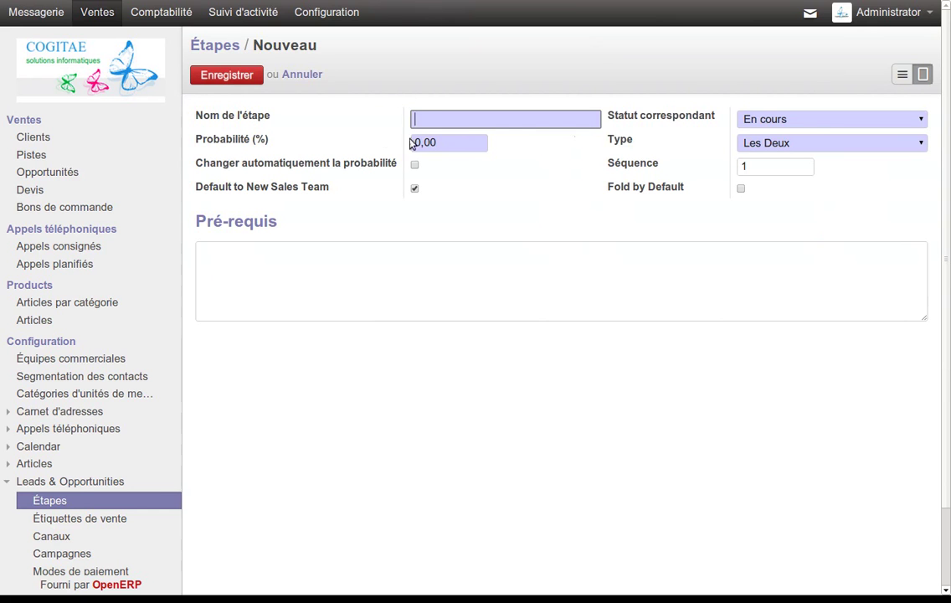
click(299, 75)
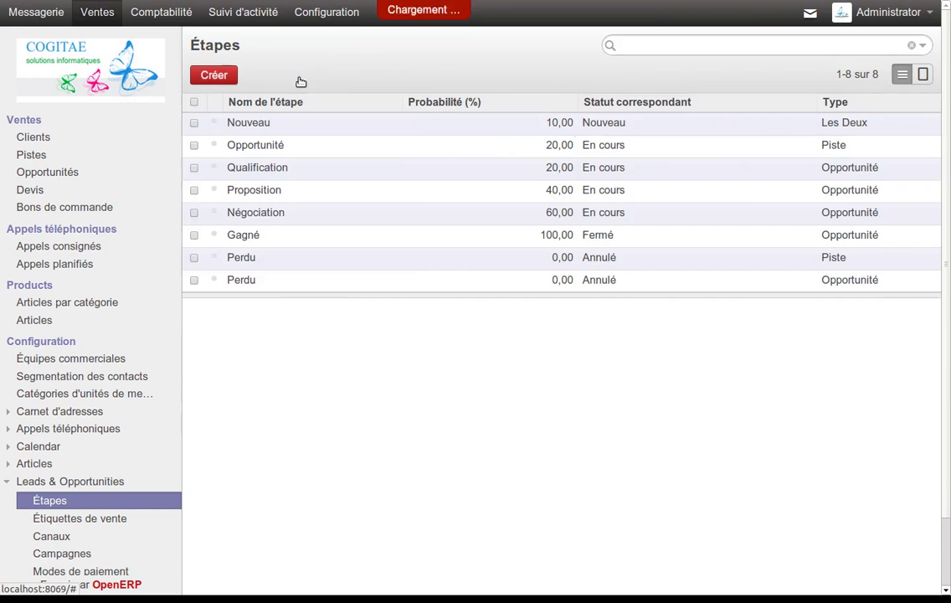
- Start a new customer record in the sales area and name it ClientDemo
scroll(108, 152, down, 1)
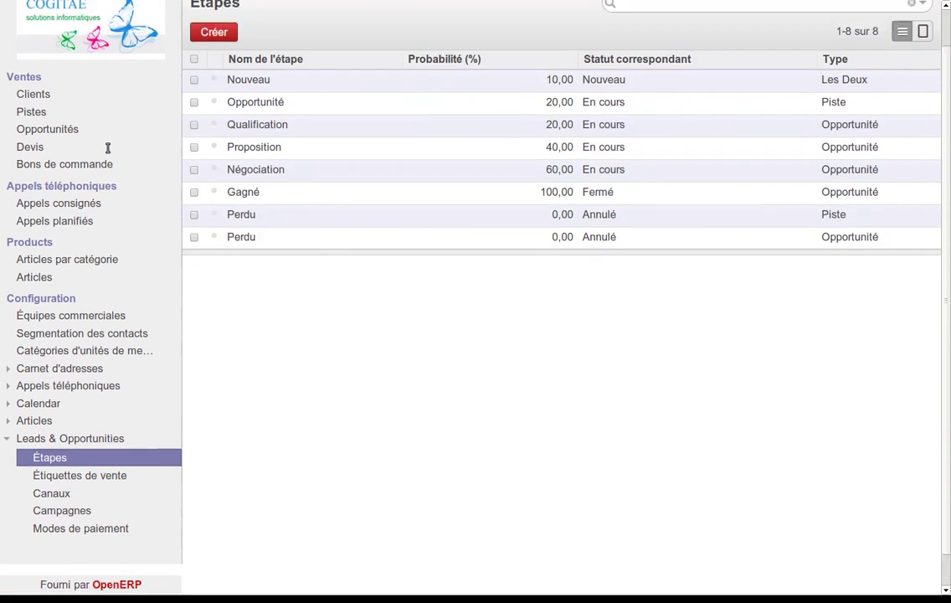
click(44, 106)
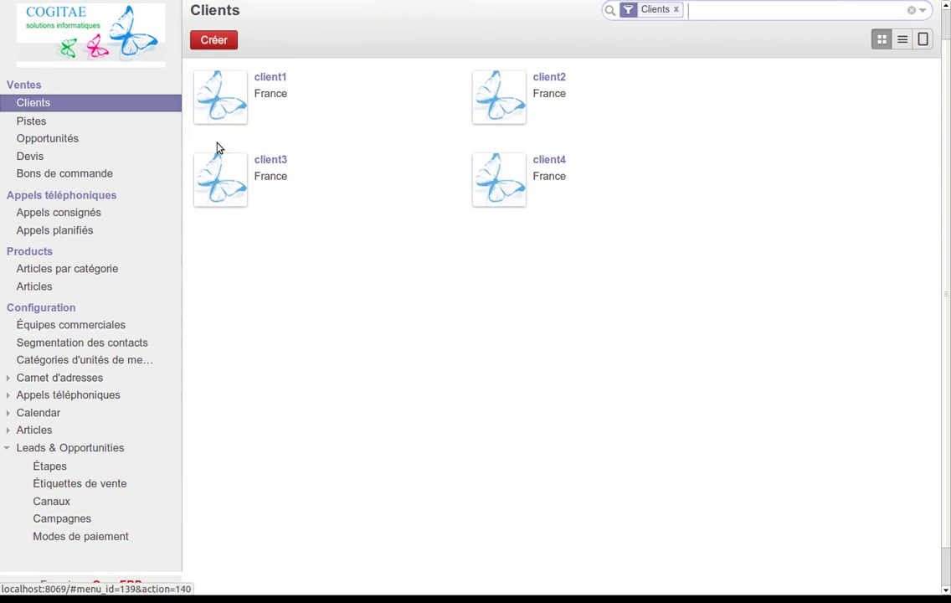
click(222, 76)
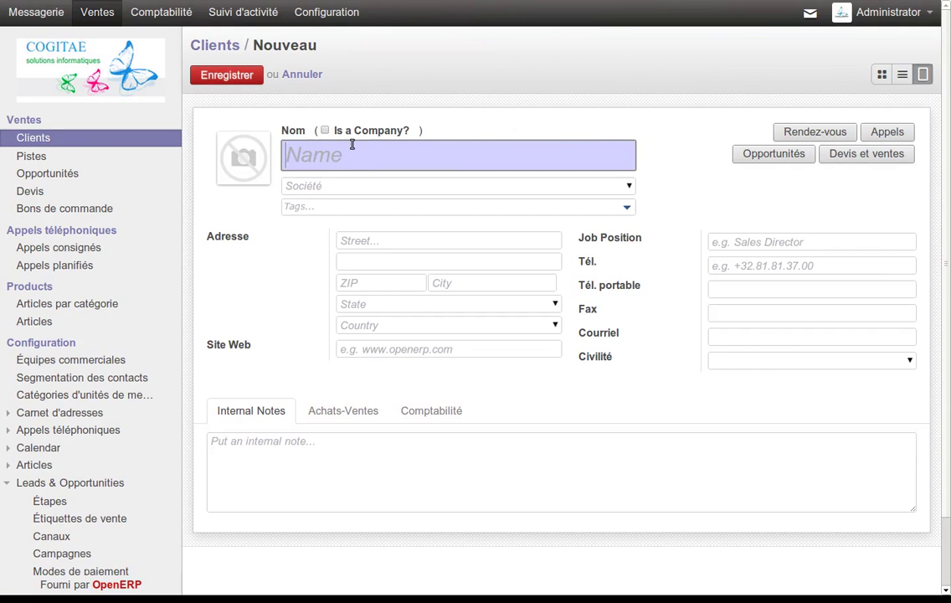
text(ClientDemo)
- Fill in the customer's street address, postal code and city, and set the country to France
click(409, 242)
text(123)
key(Tab)
text(av)
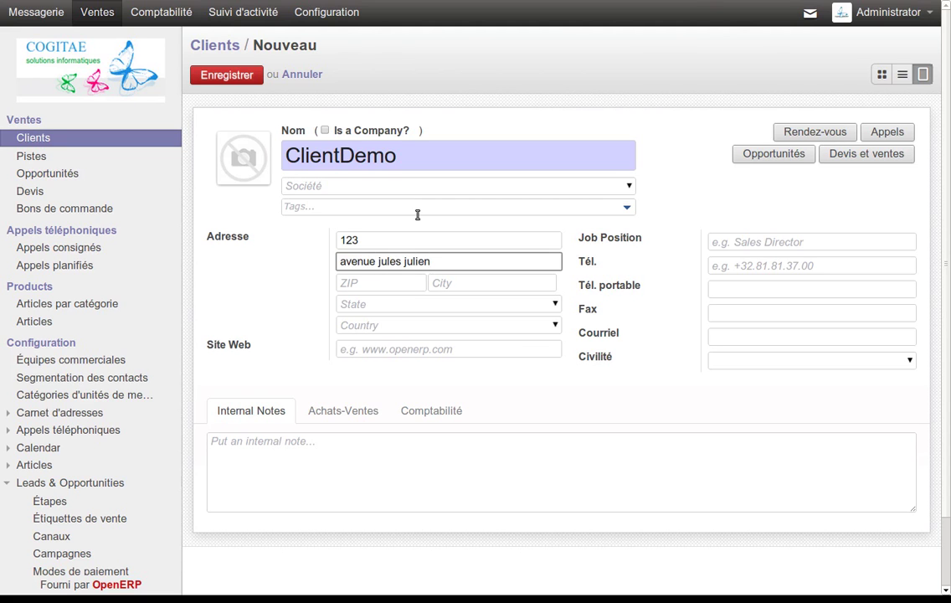
key(Tab)
text(31000)
key(Tab)
text(tou)
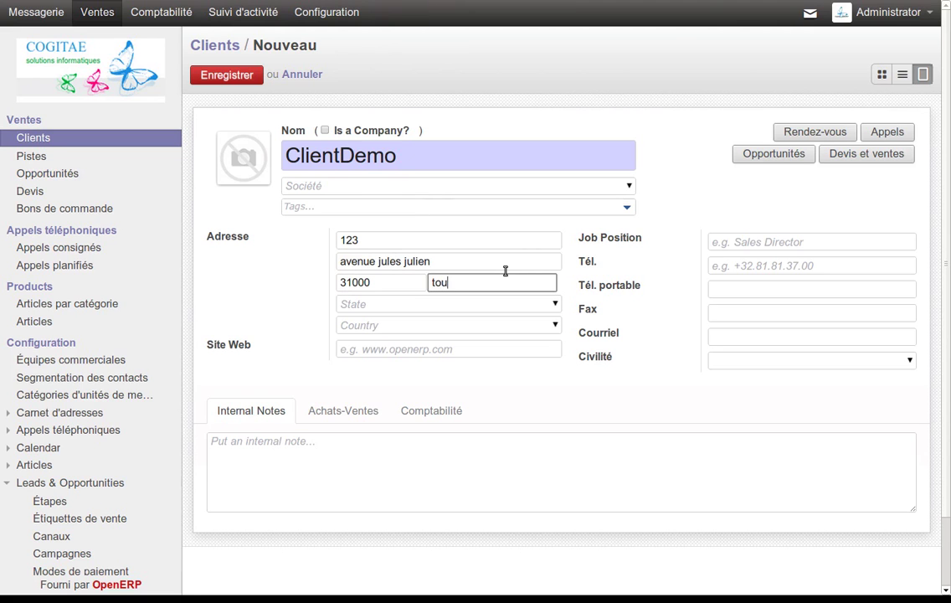
text(louse)
click(487, 324)
text(f)
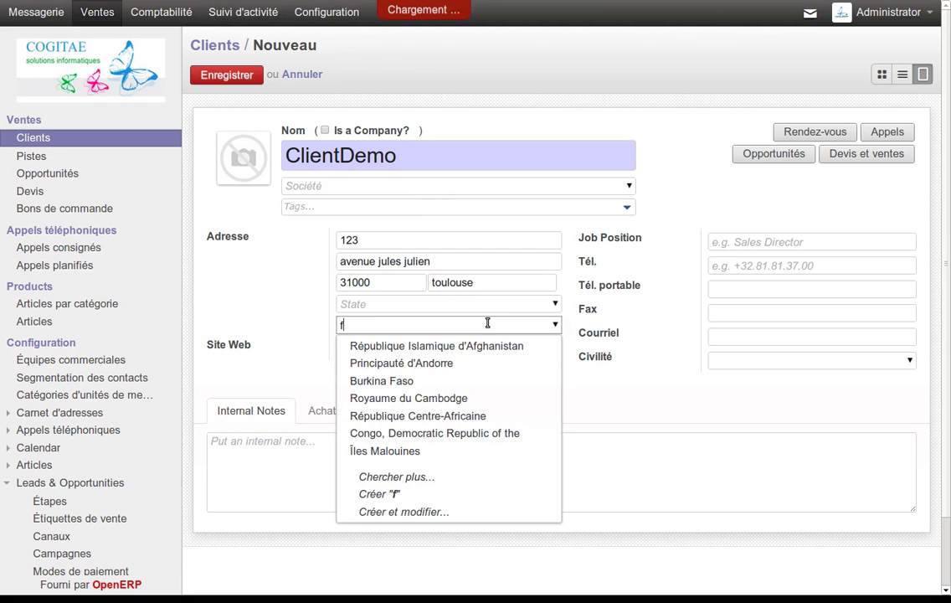
text(ran)
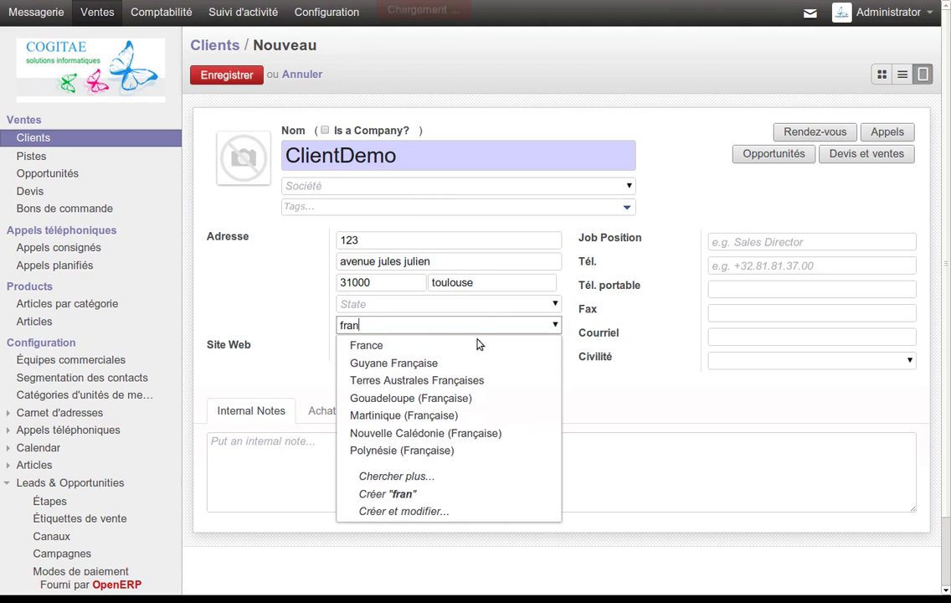
click(474, 345)
click(465, 351)
text(www.cogi)
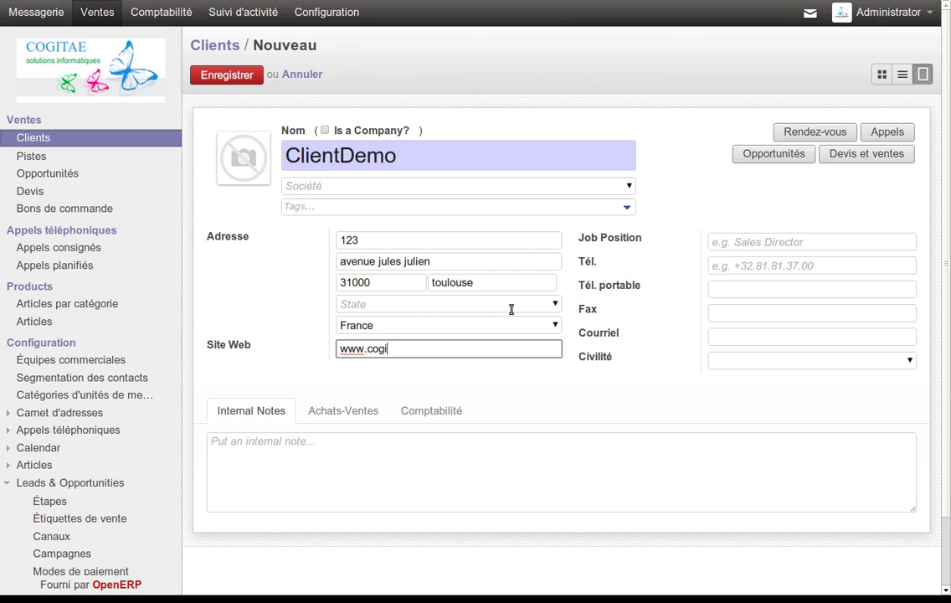
text(tae.net)
click(239, 75)
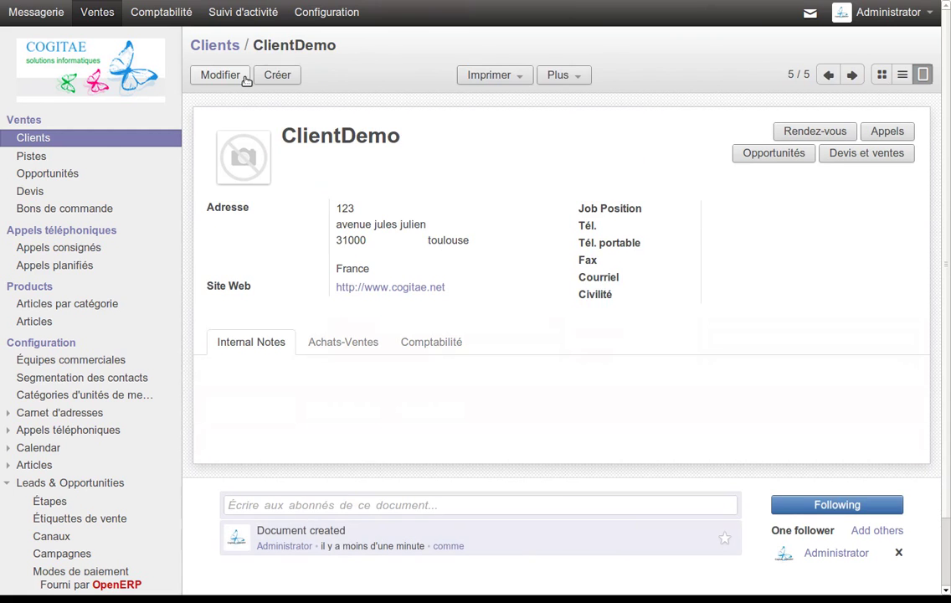
- Start a new lead with the description "piste démonstration"
click(63, 158)
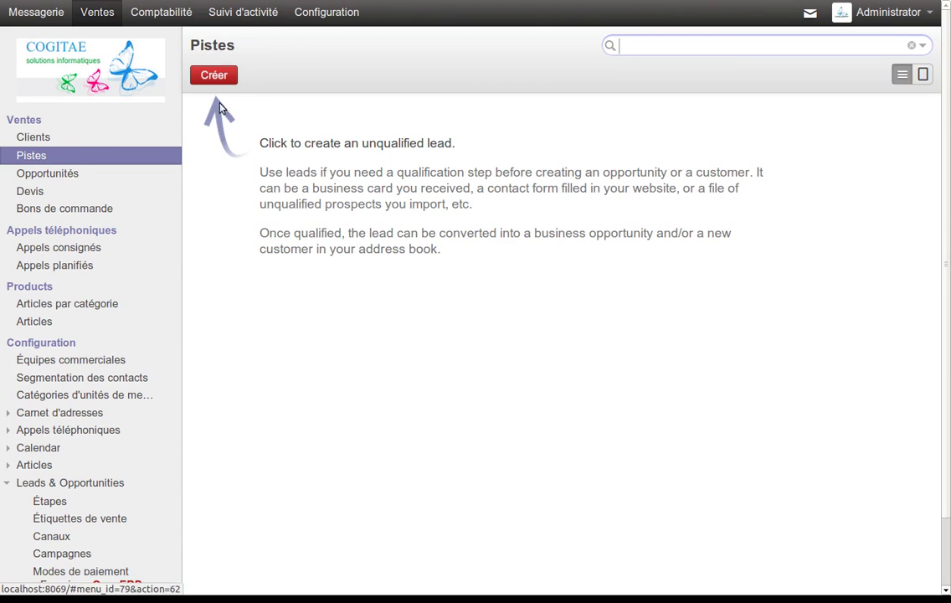
click(219, 77)
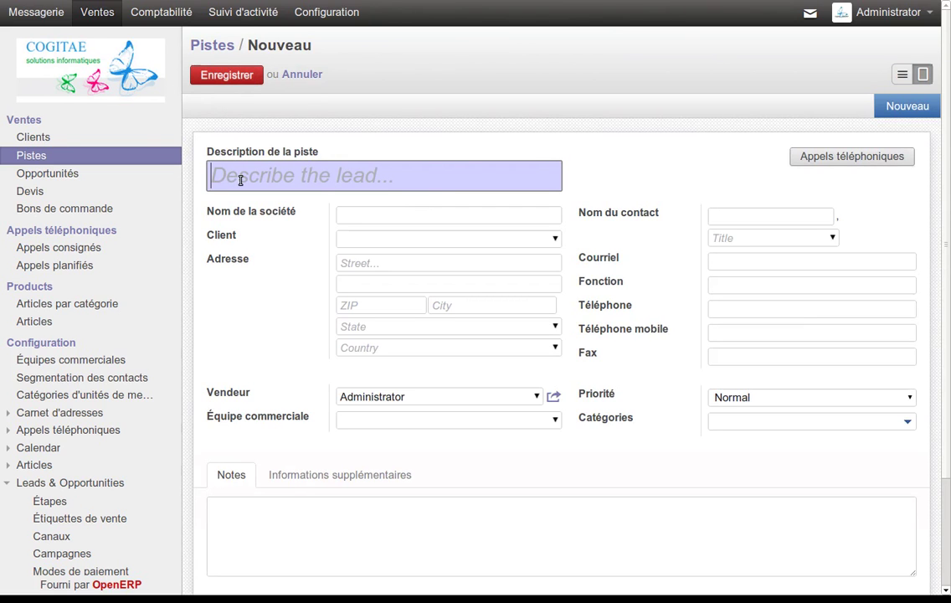
text(piste d)
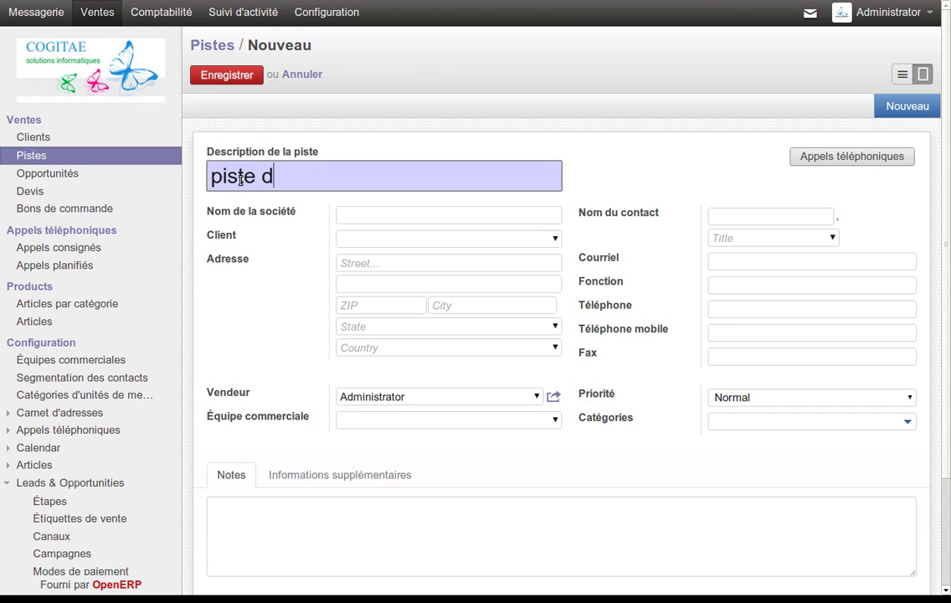
text(émonst)
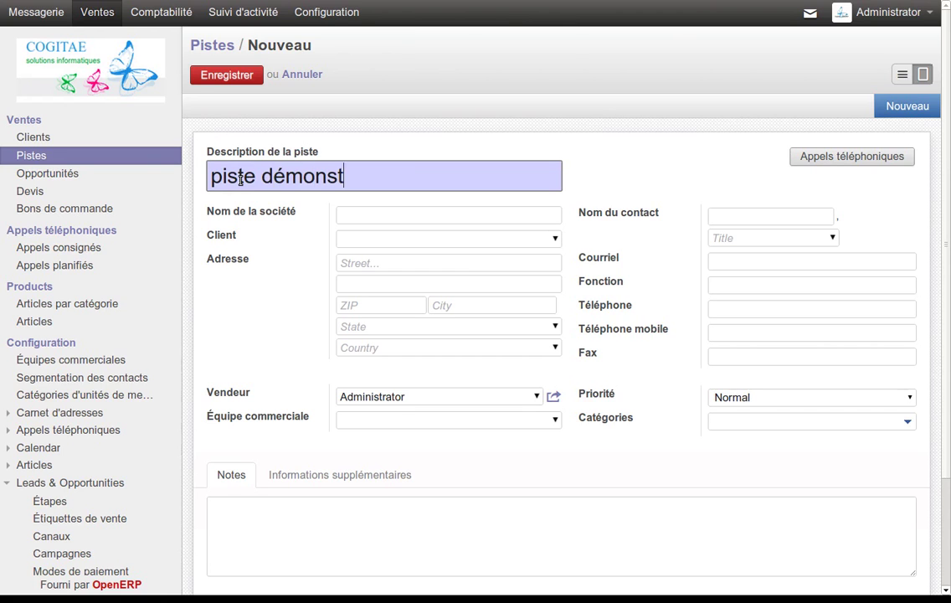
text(ration)
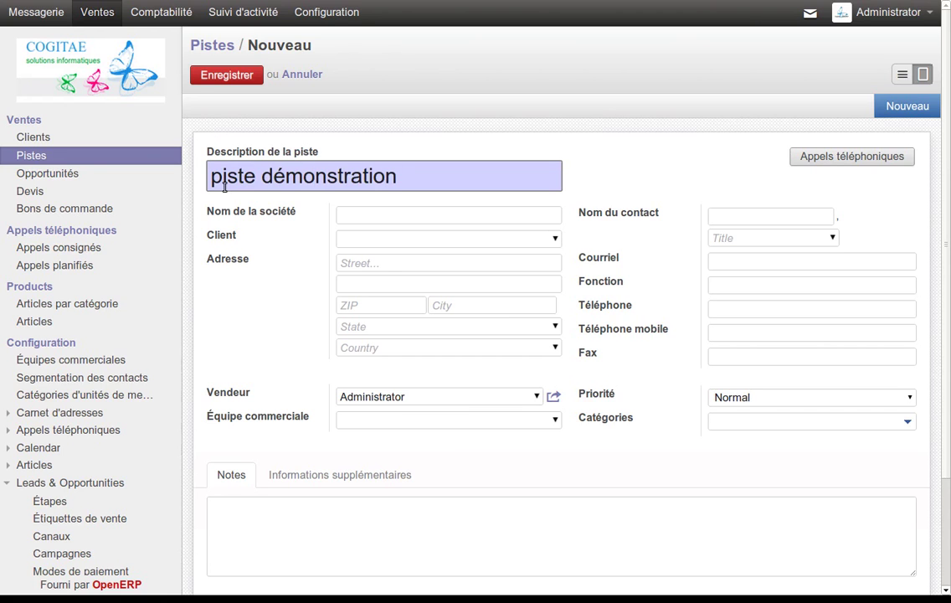
- Assign the lead to client ClientDemo and the sales team Département des ventes, and save it
click(556, 239)
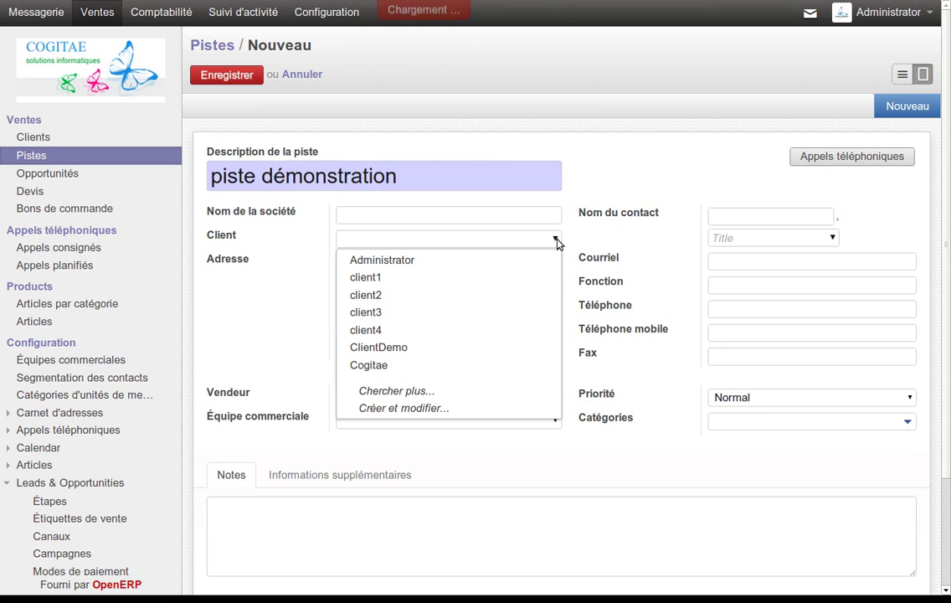
click(448, 351)
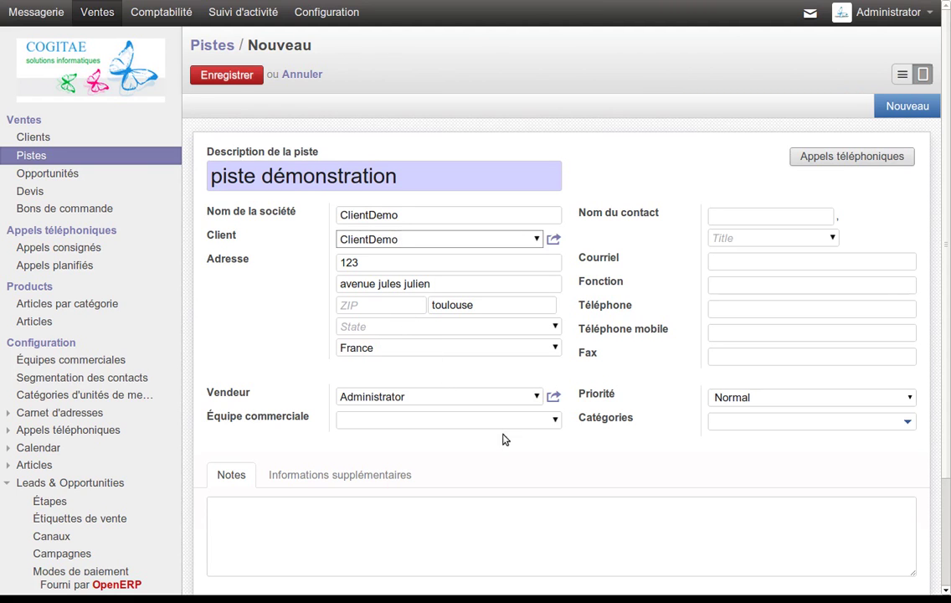
click(555, 422)
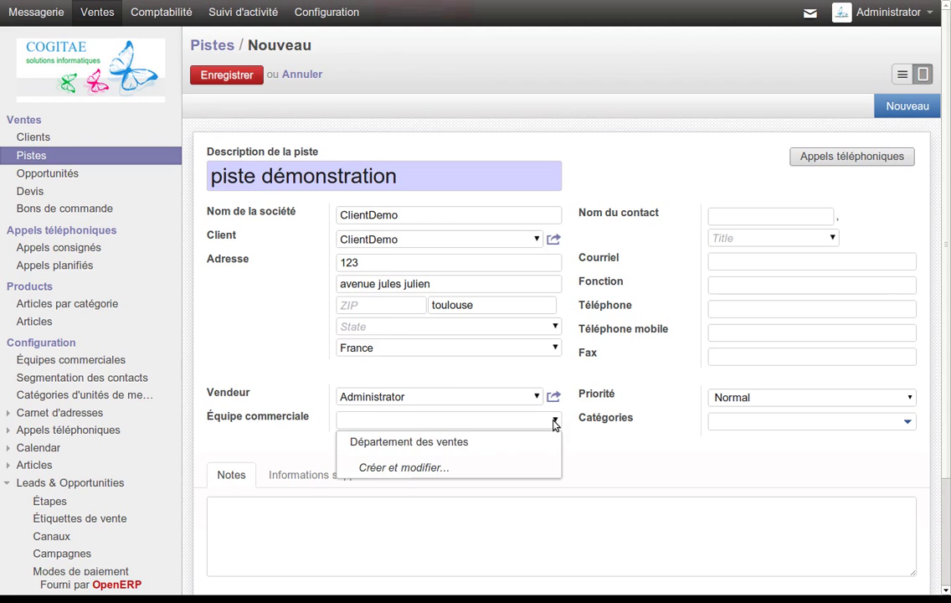
click(545, 441)
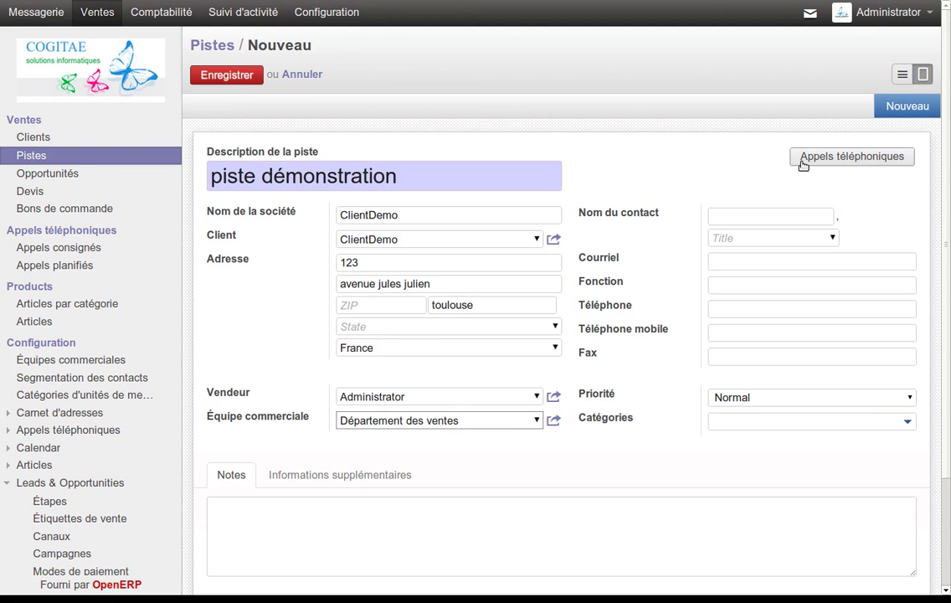
click(246, 80)
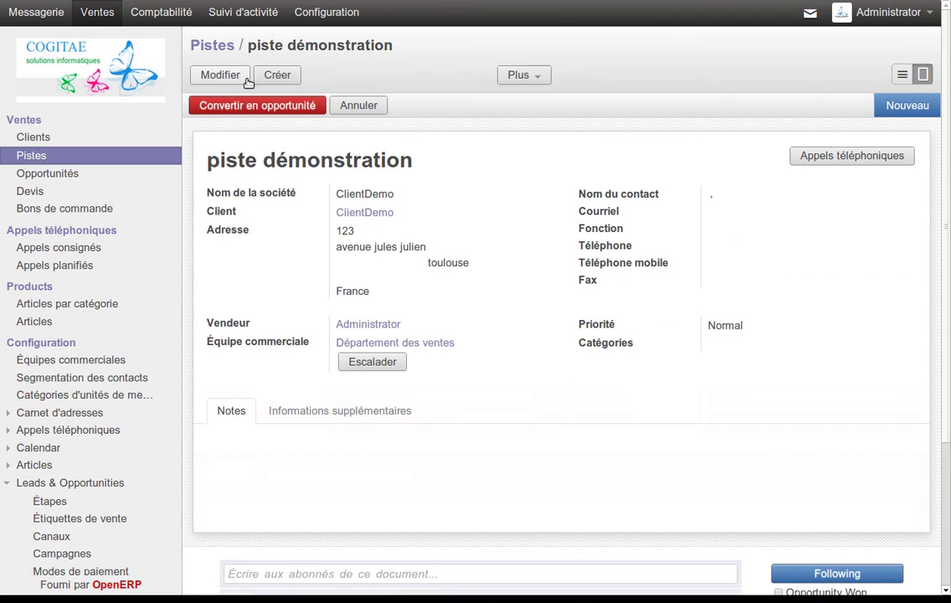
- Log a phone call summarized as "appel de démo" from the lead, save it and mark the call as done
click(834, 161)
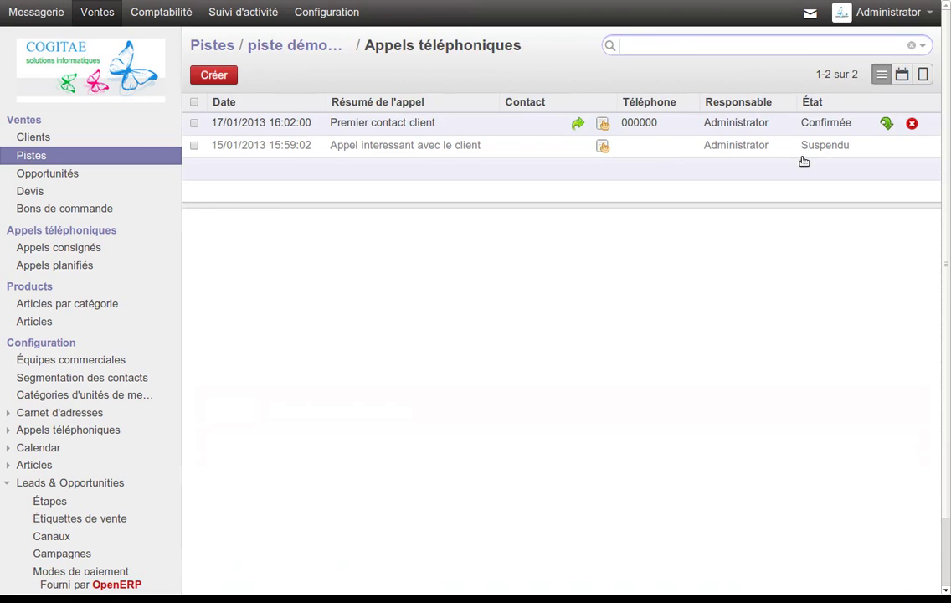
click(216, 76)
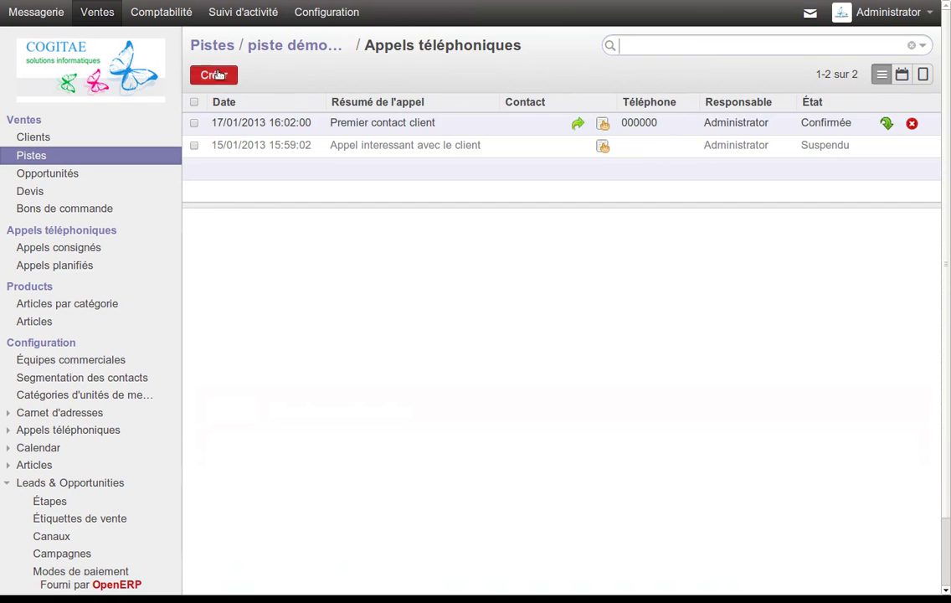
text(a)
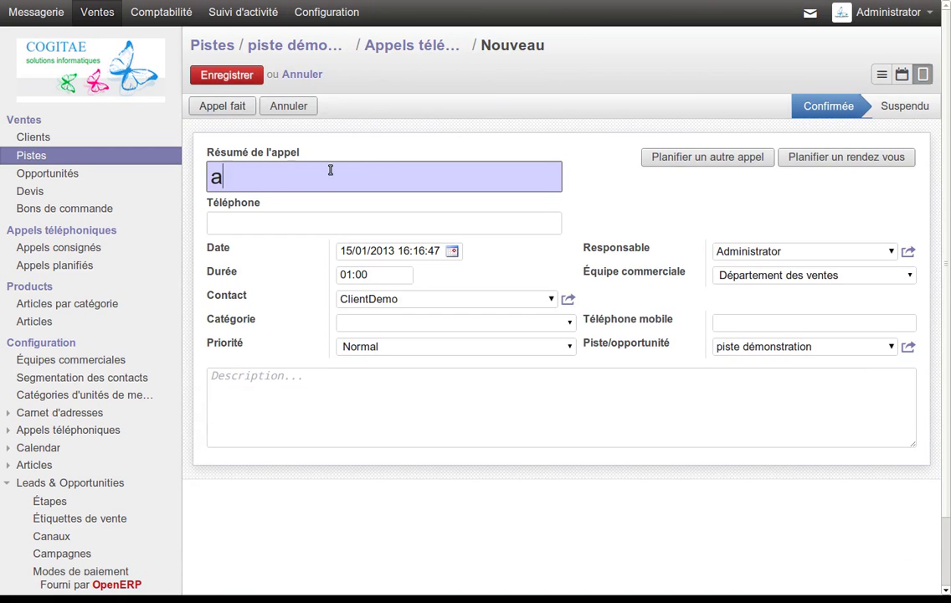
text(ppel de démo)
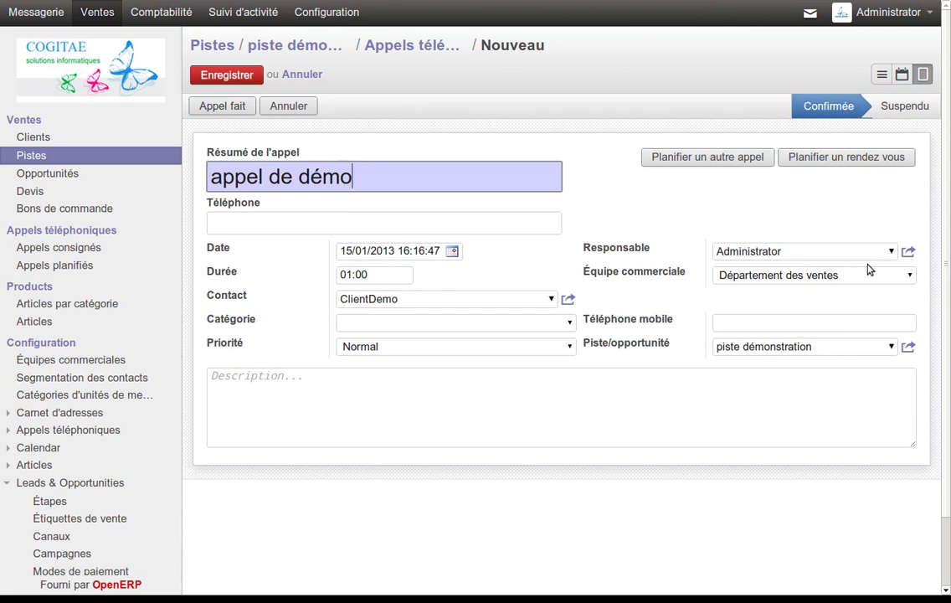
click(227, 76)
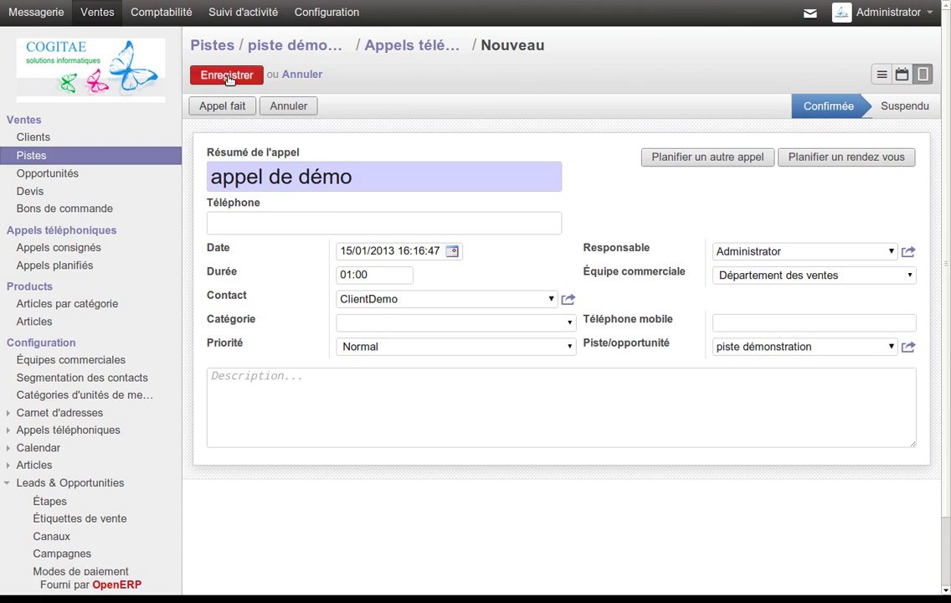
click(239, 106)
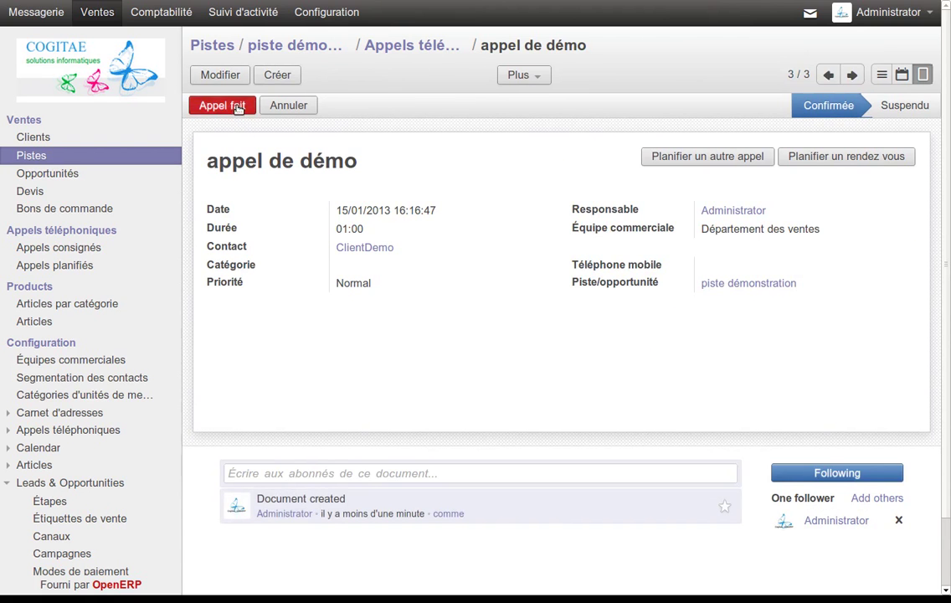
- Convert the piste démonstration lead into an opportunity linked to the existing client ClientDemo
click(38, 152)
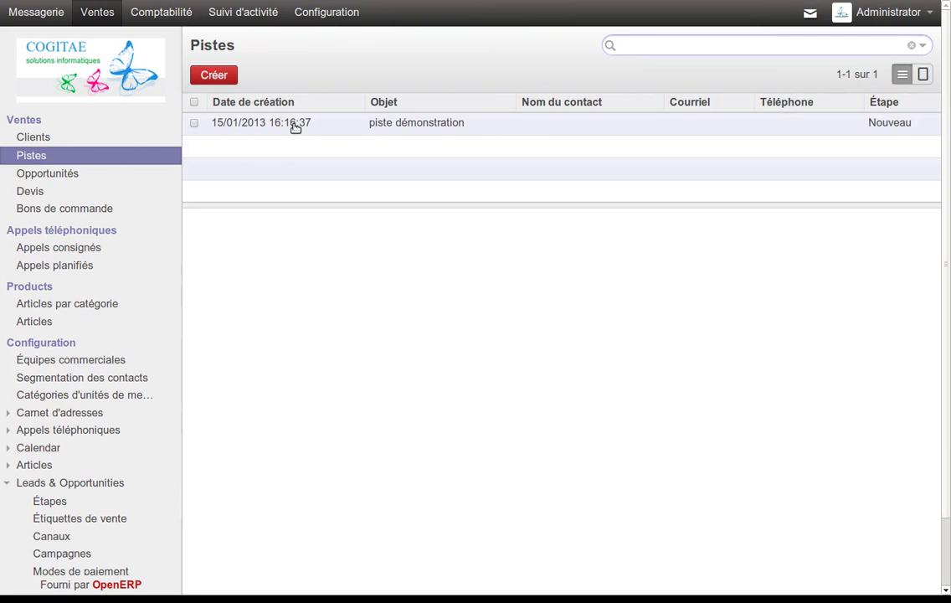
click(295, 125)
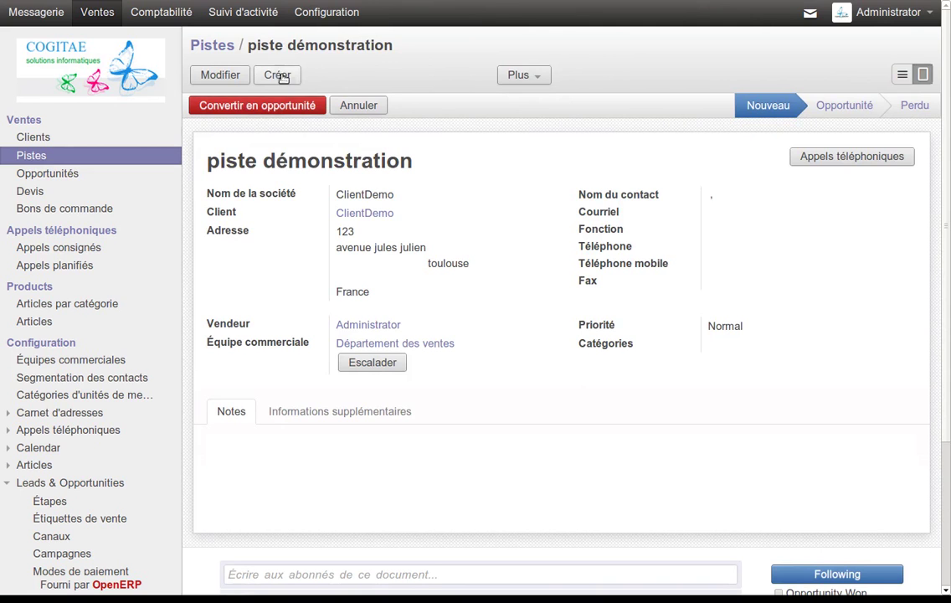
click(280, 106)
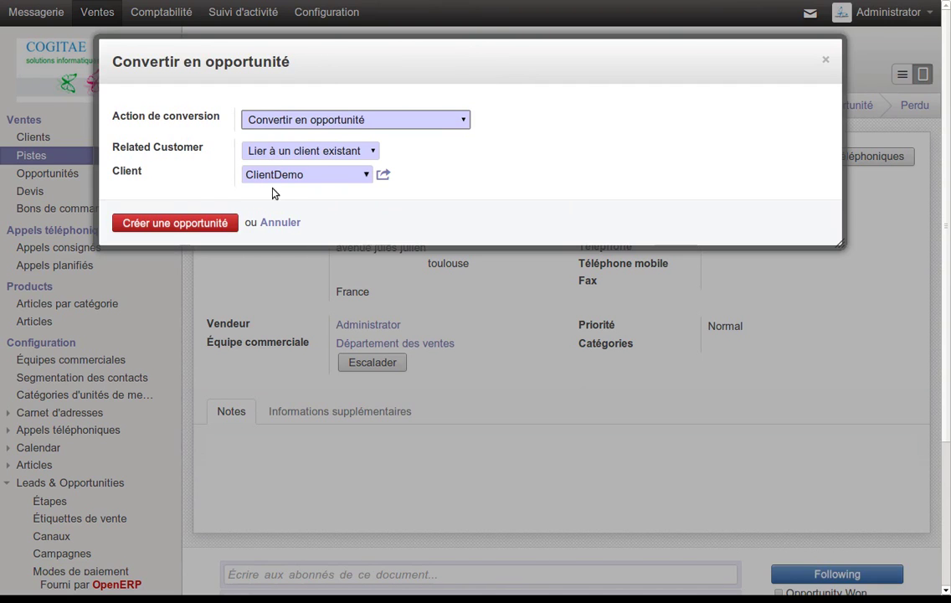
click(165, 225)
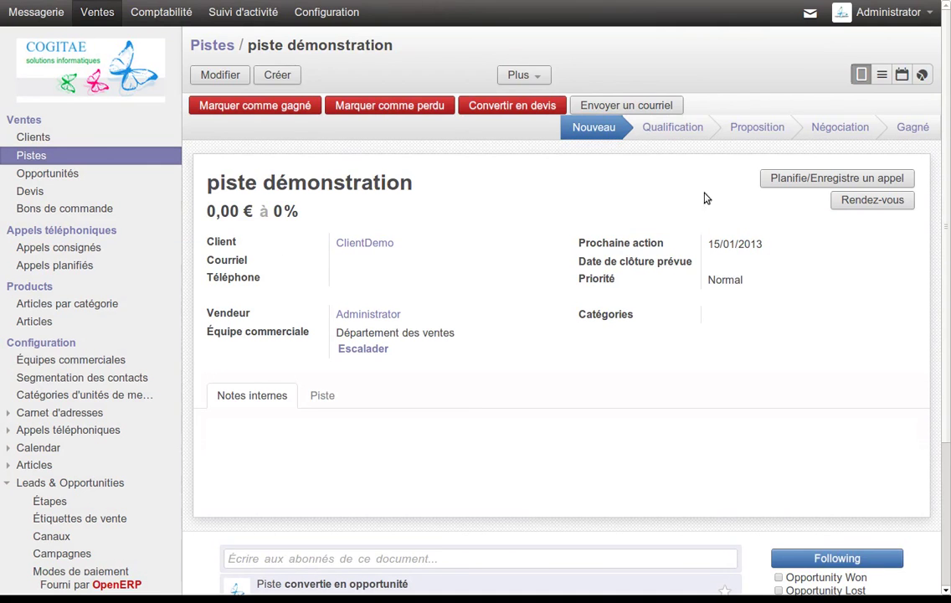
- Edit the piste démonstration opportunity, setting its expected revenue to 100 € and its success probability to 50%
click(217, 78)
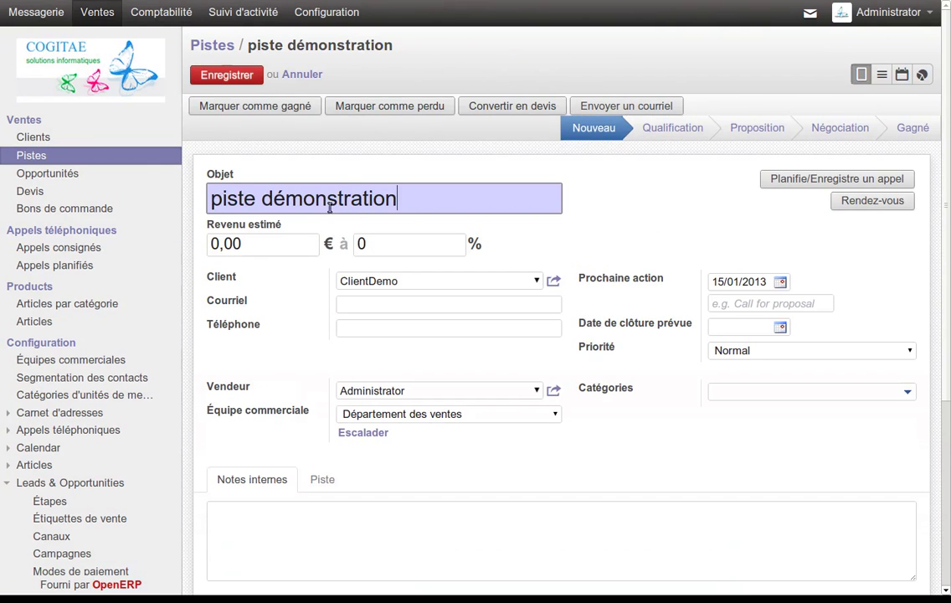
key(Tab)
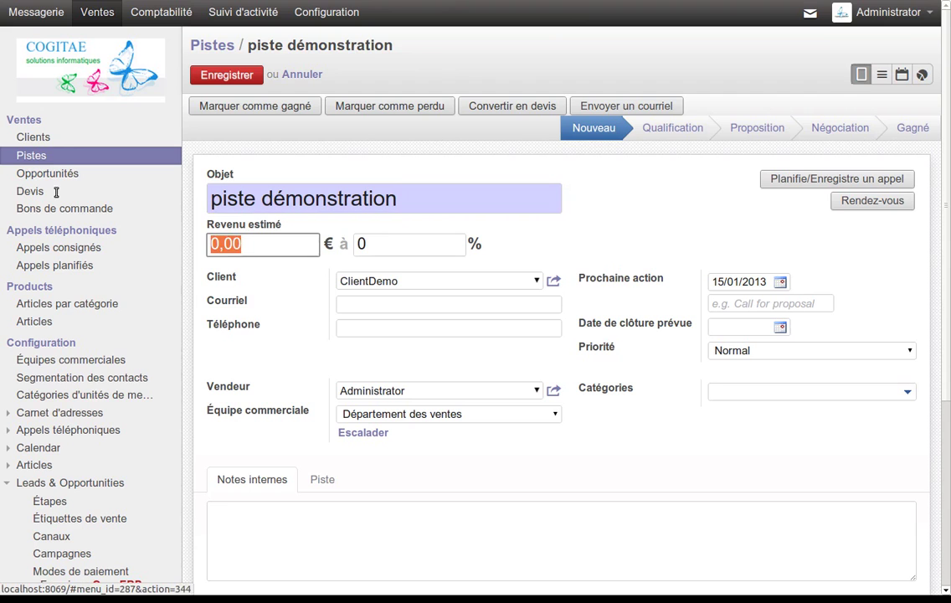
text(100)
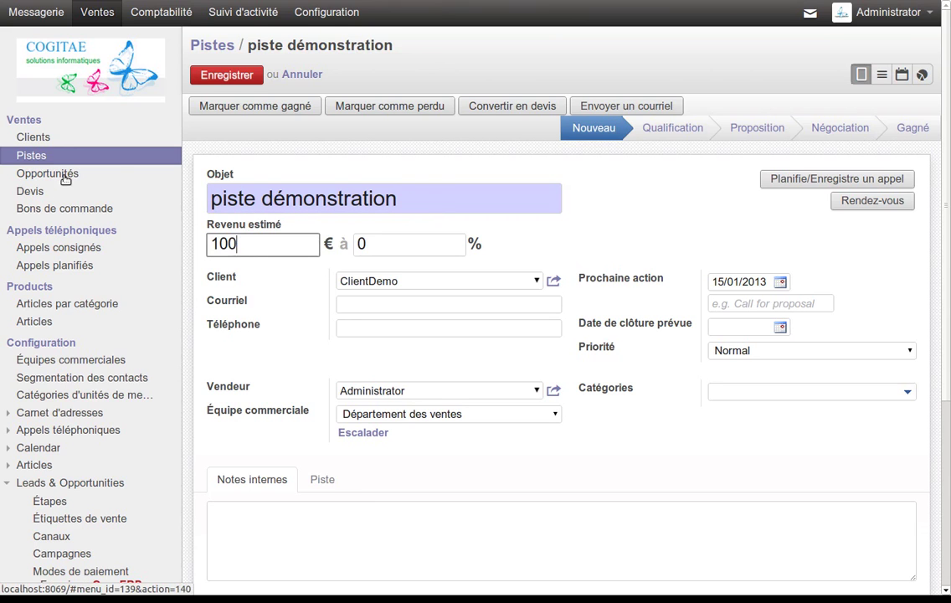
key(Tab)
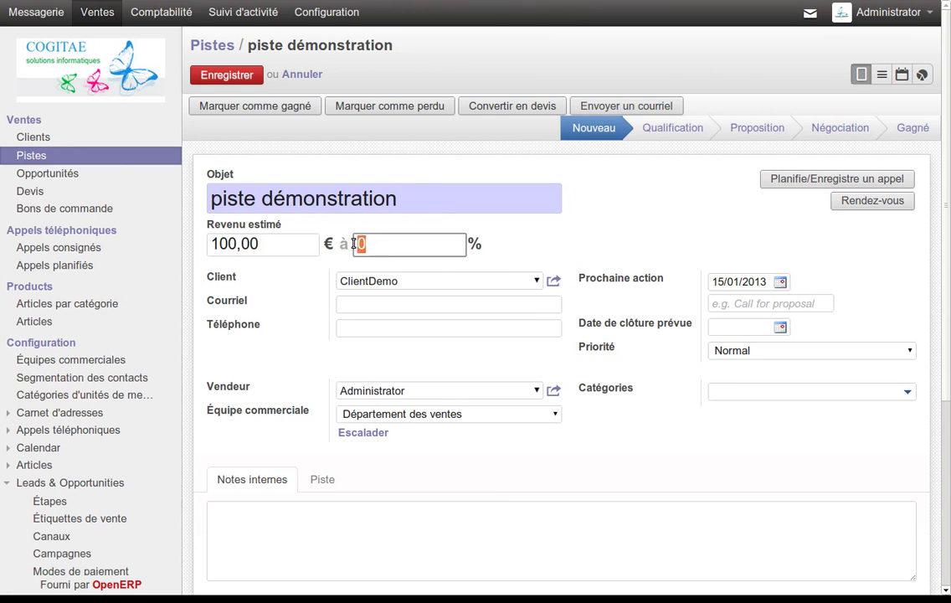
text(50)
- Post the message "aaaaaa" to the opportunity's followers and save the opportunity
scroll(367, 372, down, 1)
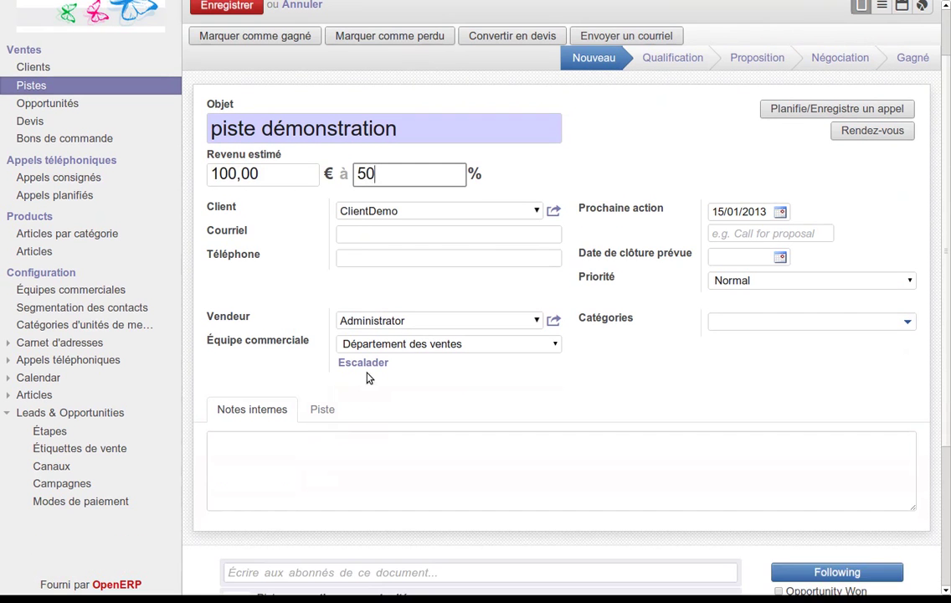
click(258, 450)
scroll(257, 452, down, 1)
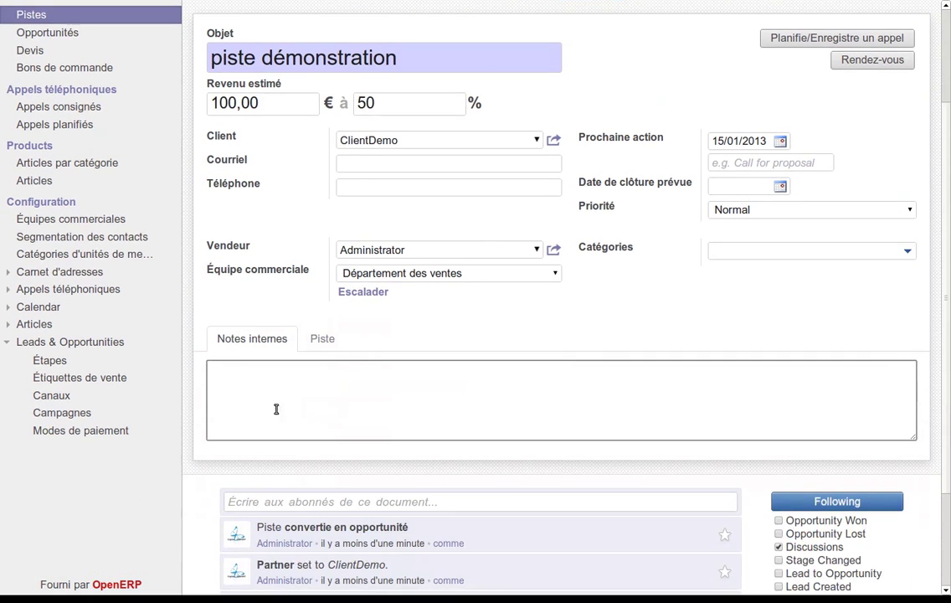
scroll(277, 372, down, 1)
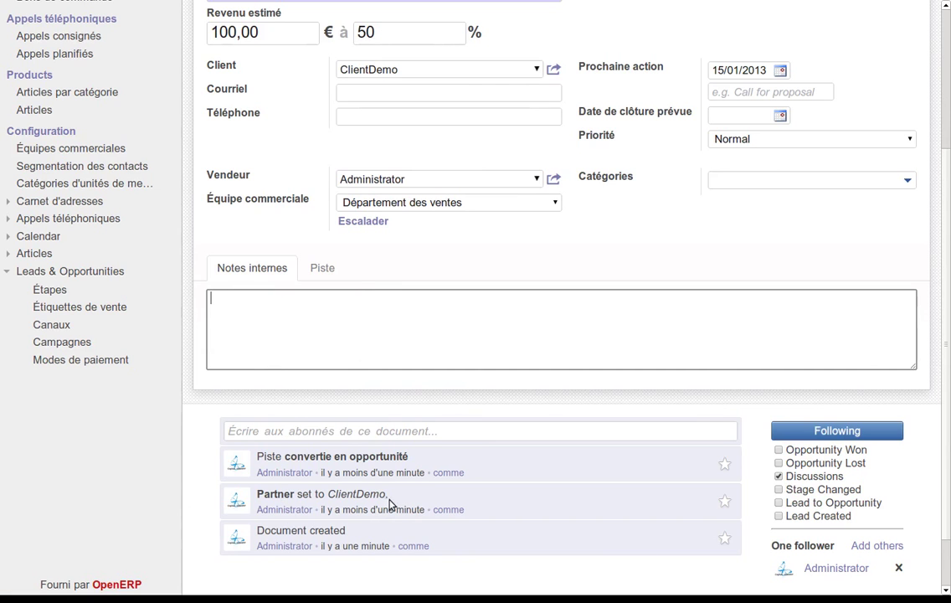
click(397, 432)
text(aaaaaa)
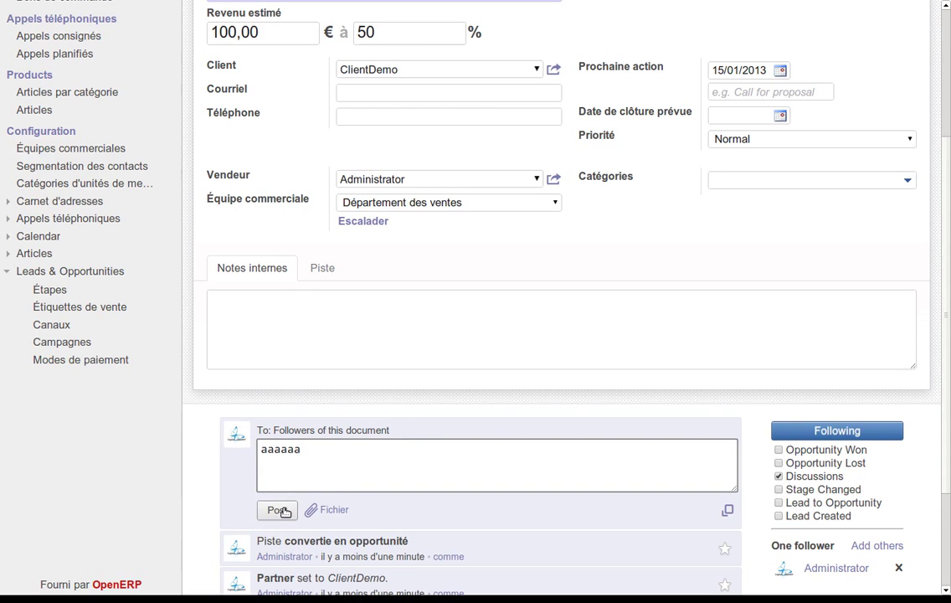
click(279, 510)
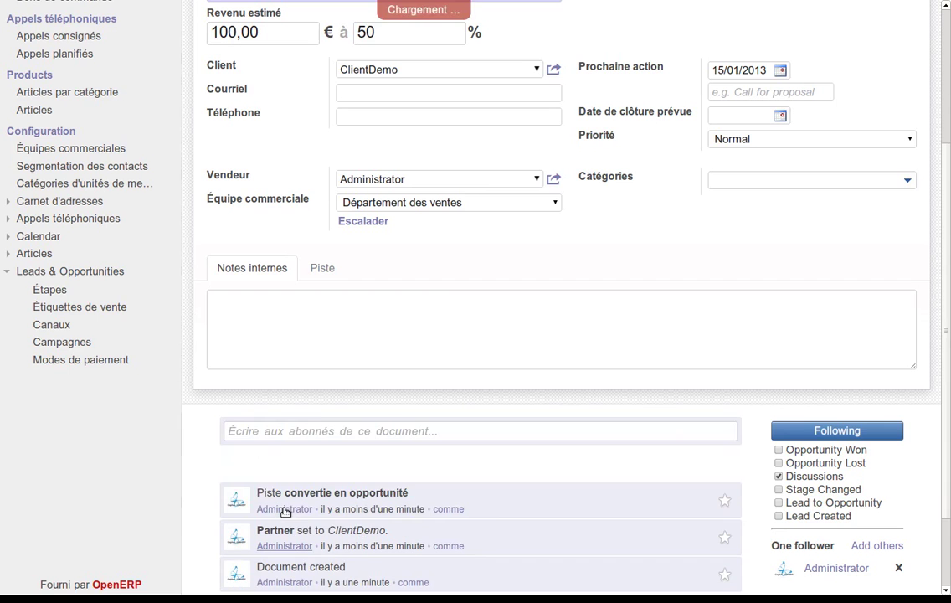
scroll(259, 386, up, 3)
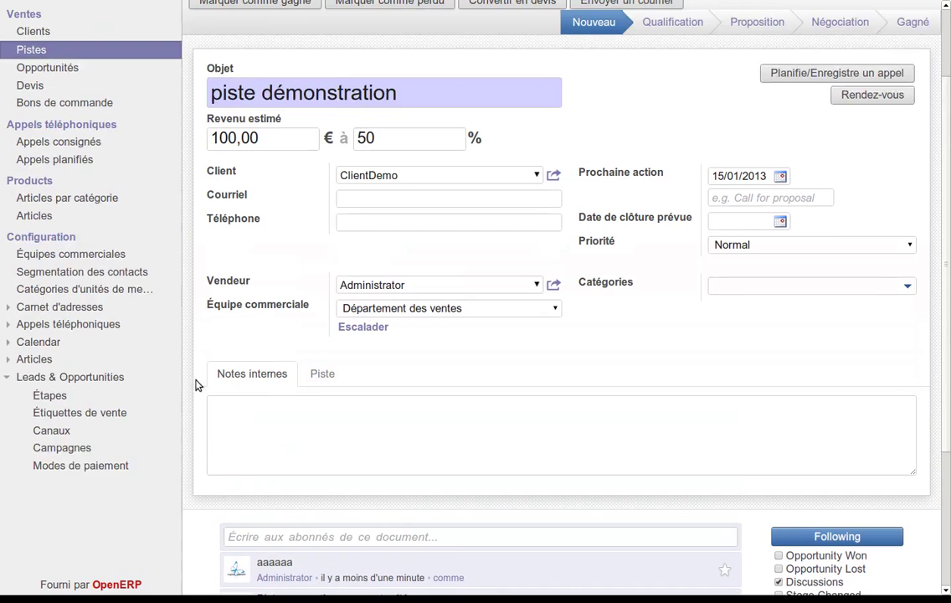
click(244, 41)
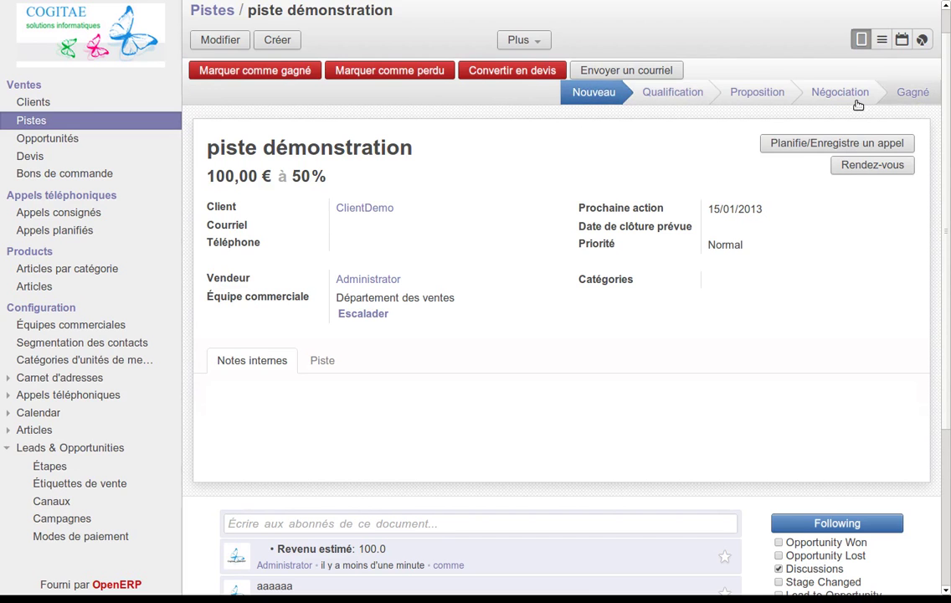
click(871, 165)
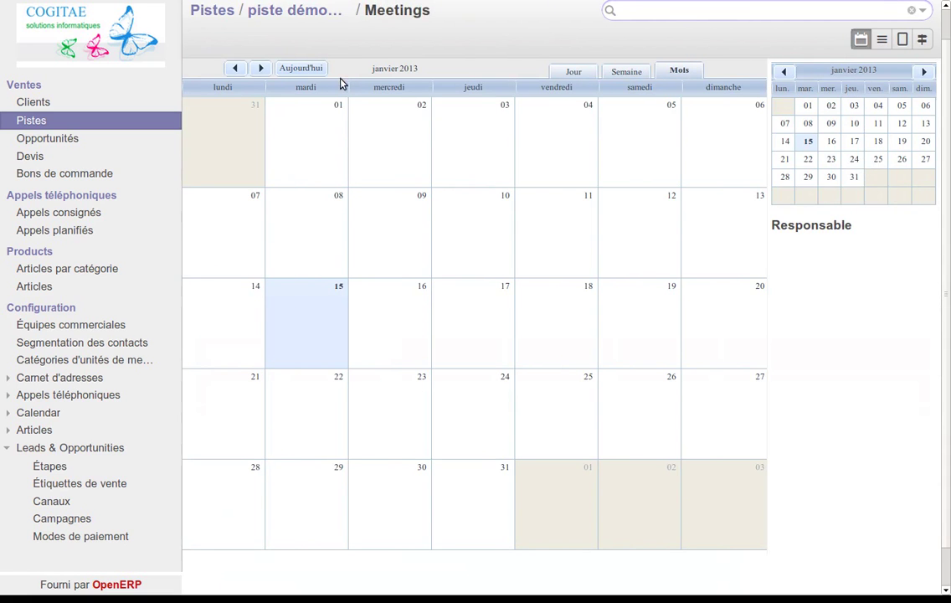
double_click(306, 134)
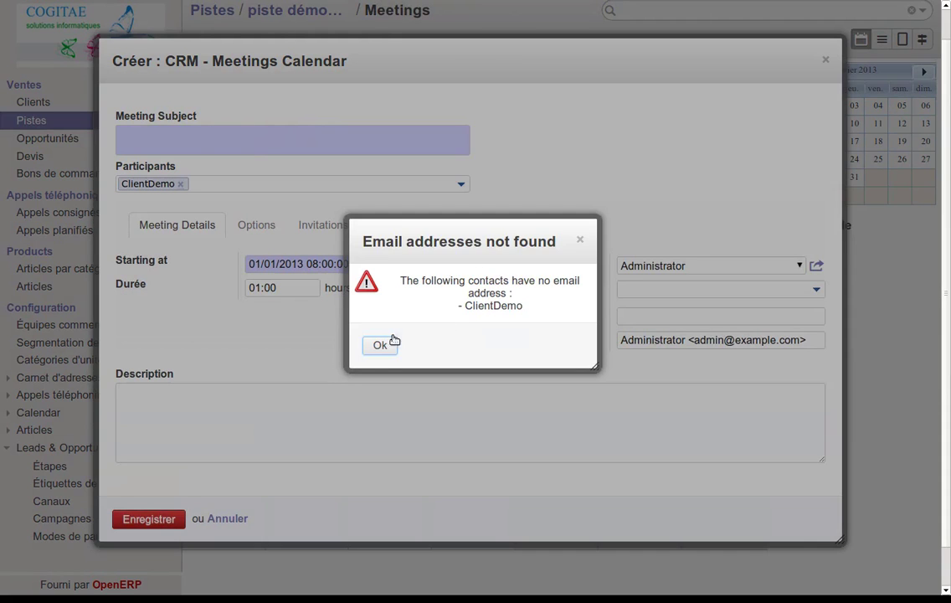
click(381, 344)
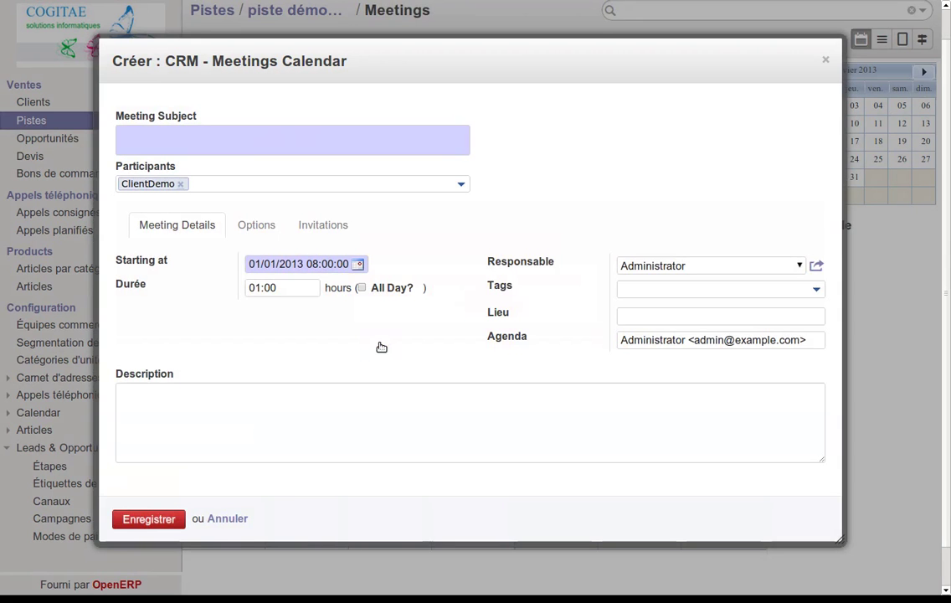
click(157, 129)
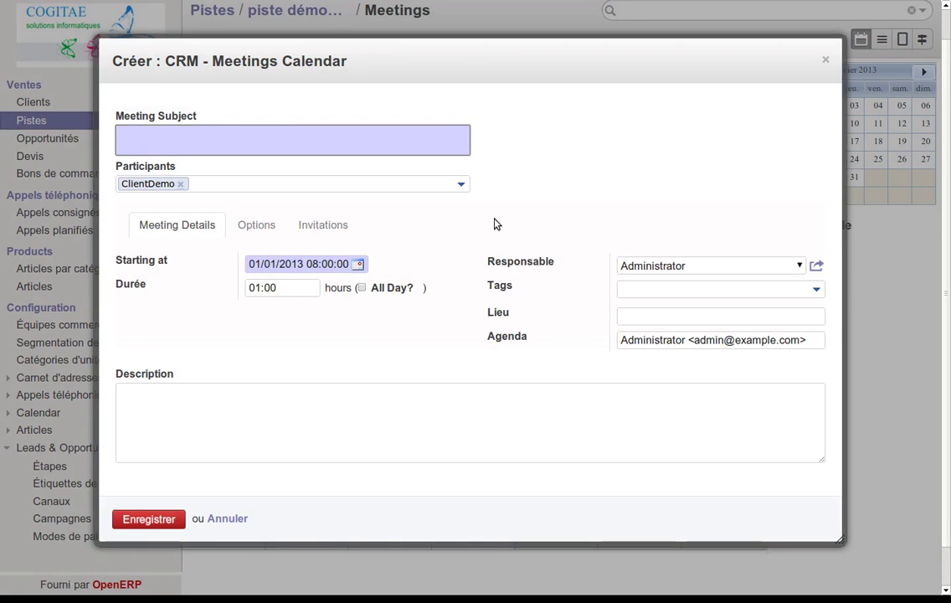
click(824, 61)
- Move the piste démonstration opportunity from the Nouveau stage to Gagné in the opportunities pipeline
click(33, 139)
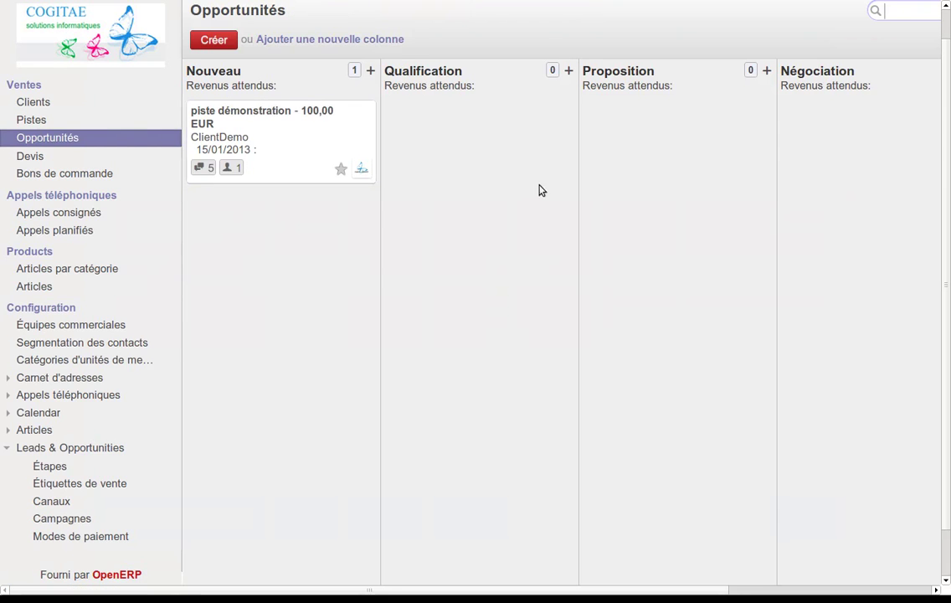
scroll(544, 204, up, 2)
scroll(545, 203, down, 5)
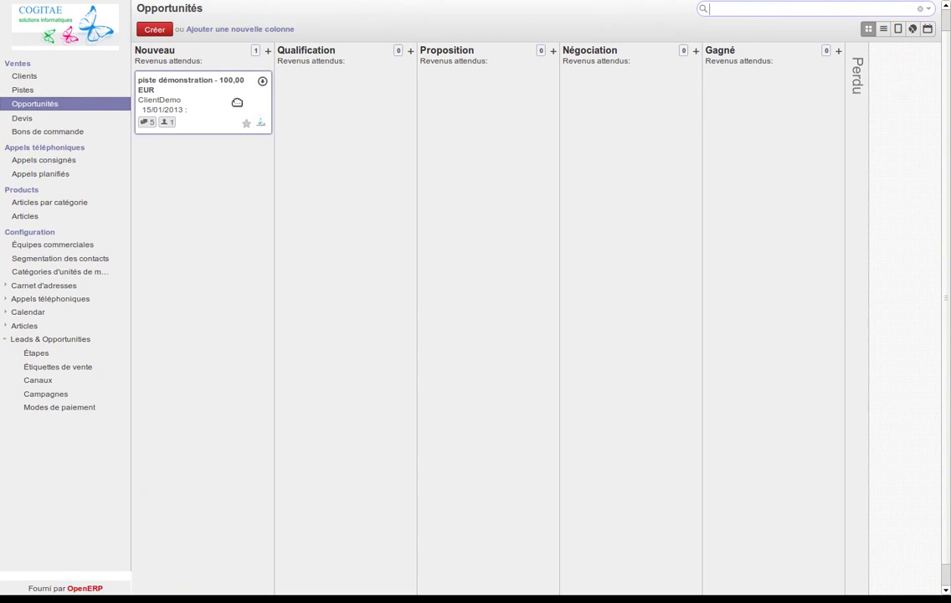
drag(229, 97, 783, 98)
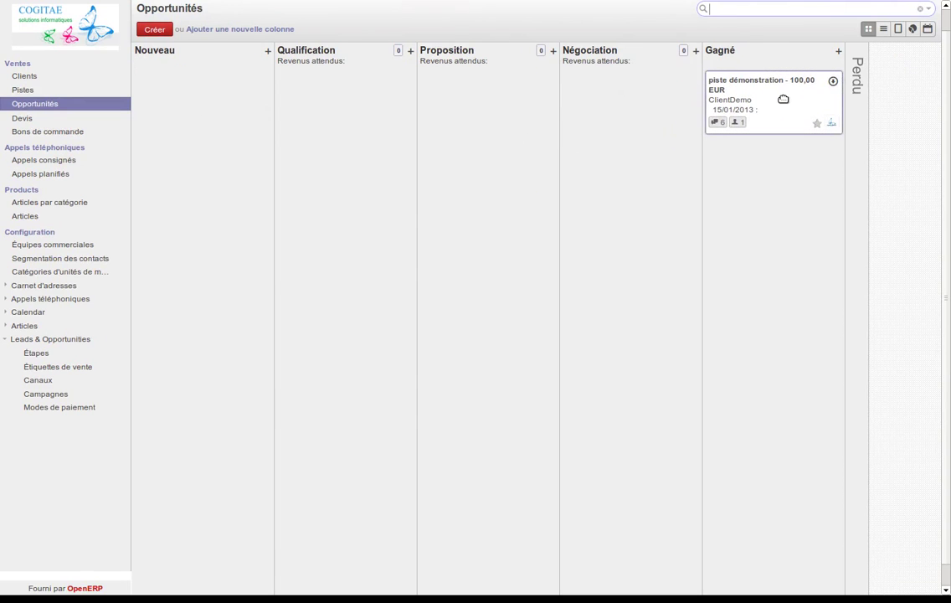
- Open the won piste démonstration opportunity for editing and create a quotation from it for ClientDemo
click(833, 83)
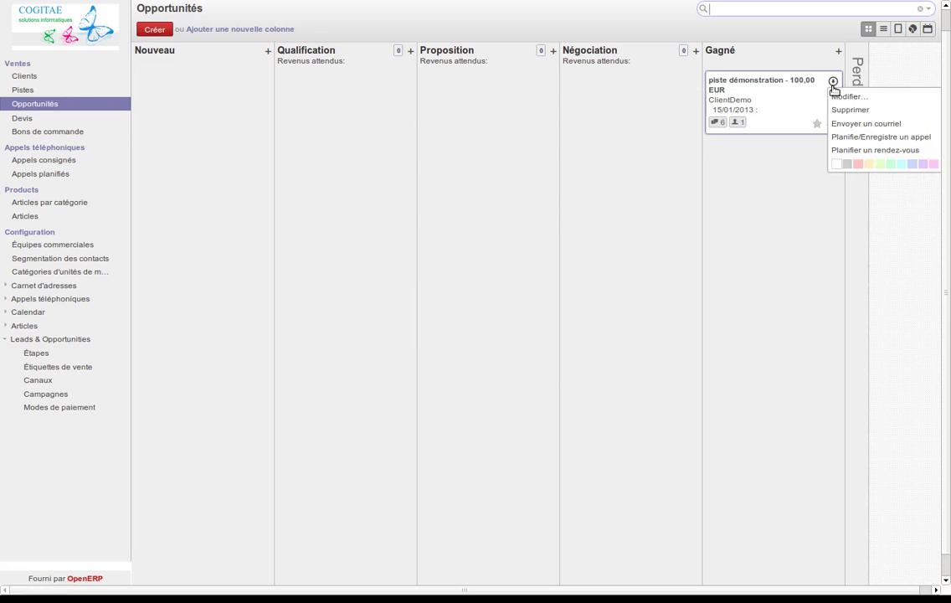
click(836, 98)
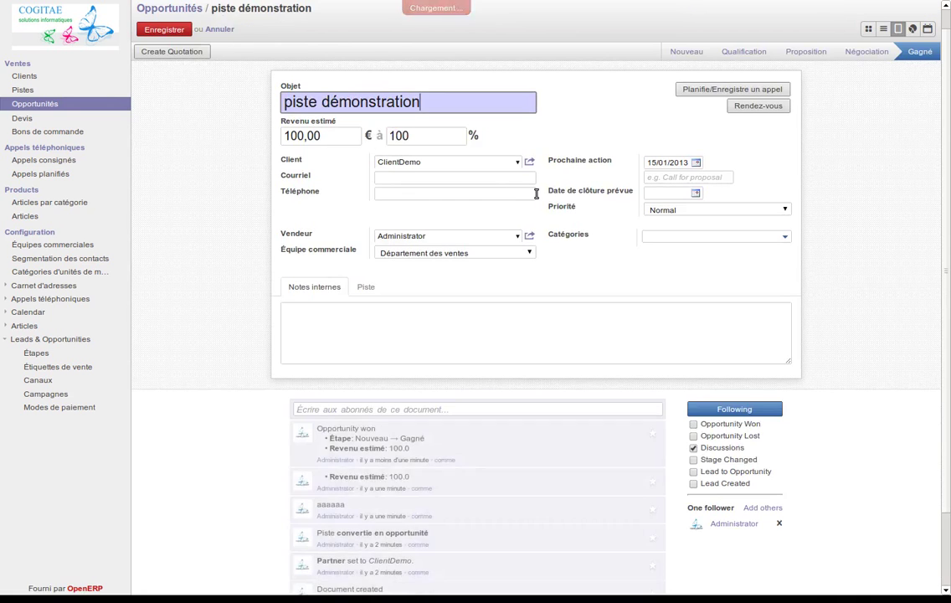
key(ctrl+plus)
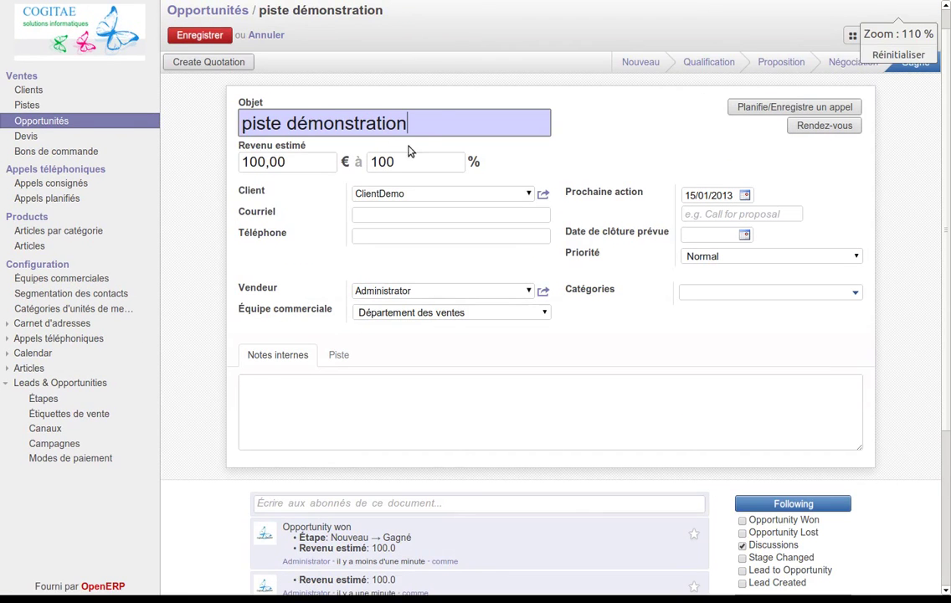
click(398, 162)
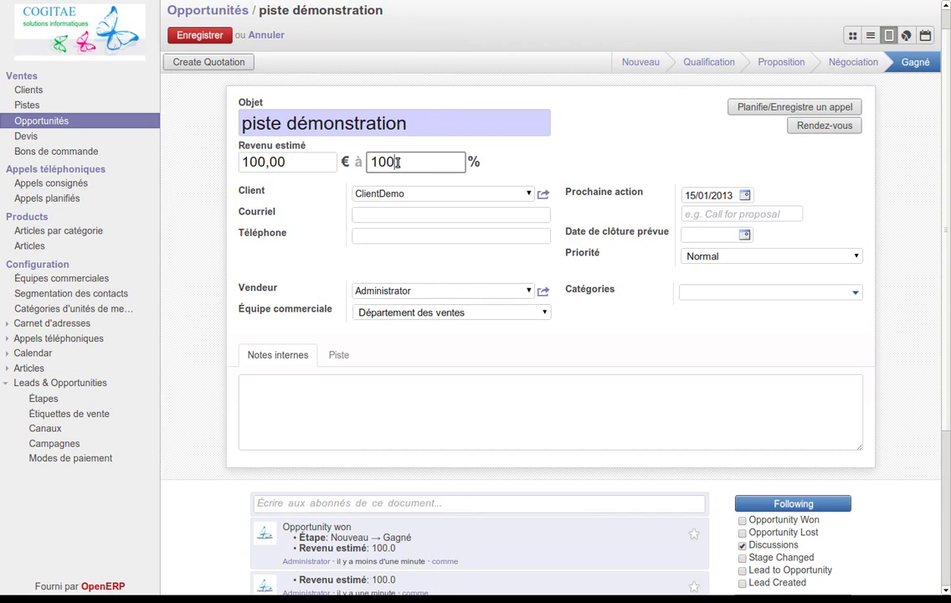
mouse_move(399, 161)
mouse_down()
mouse_move(374, 162)
mouse_move(394, 156)
mouse_up()
click(206, 71)
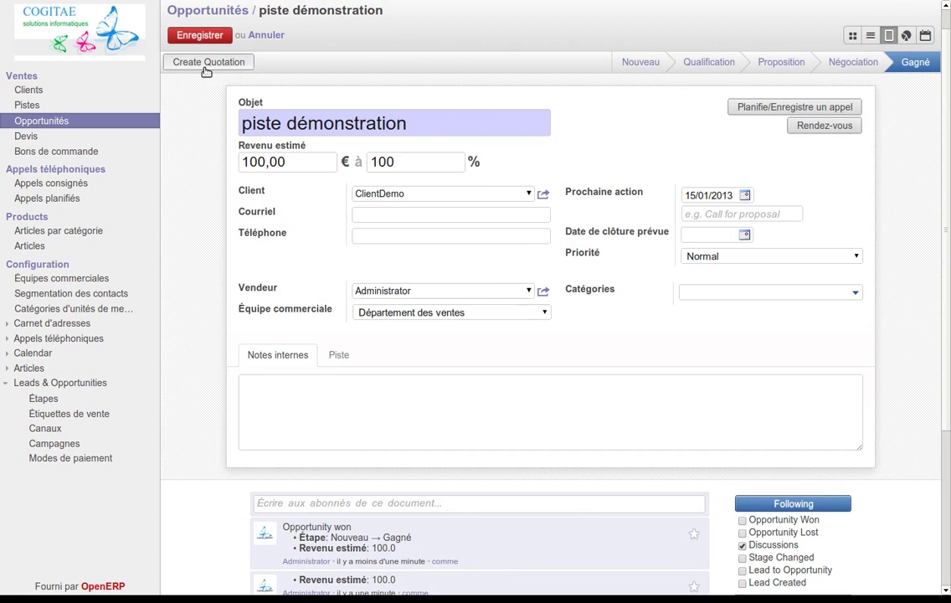
click(206, 71)
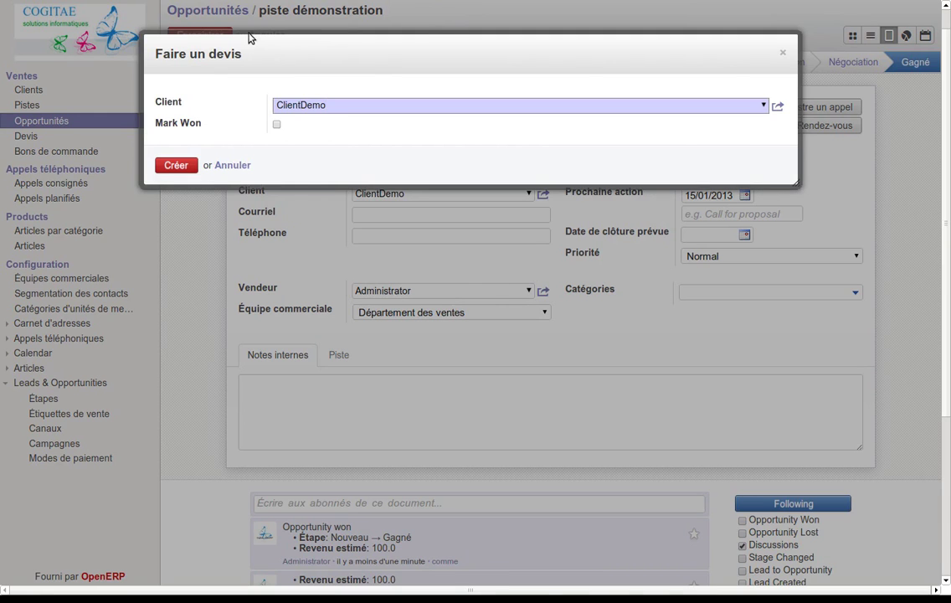
click(170, 165)
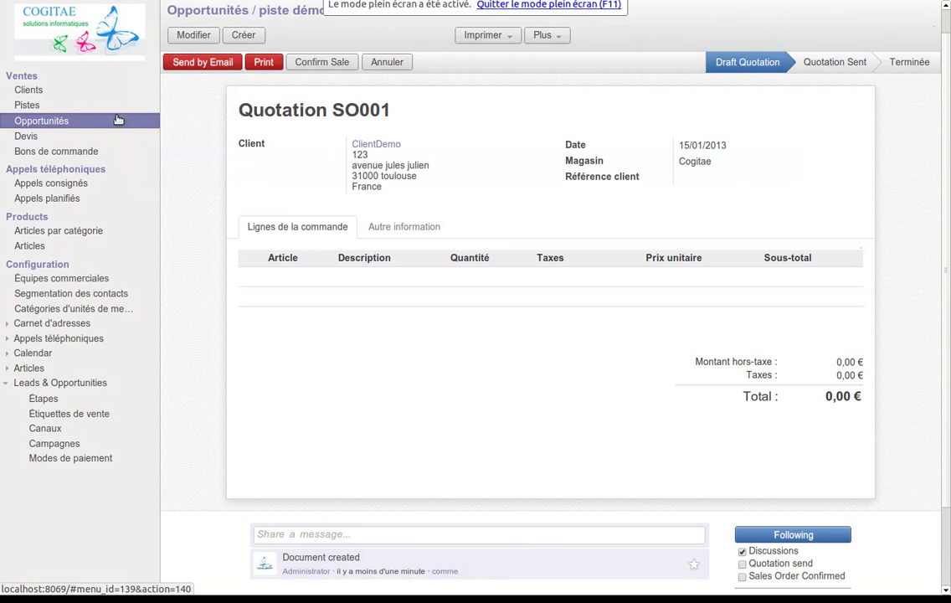
- Add a Service order line to ClientDemo's draft quotation, save it and confirm the sale
click(25, 136)
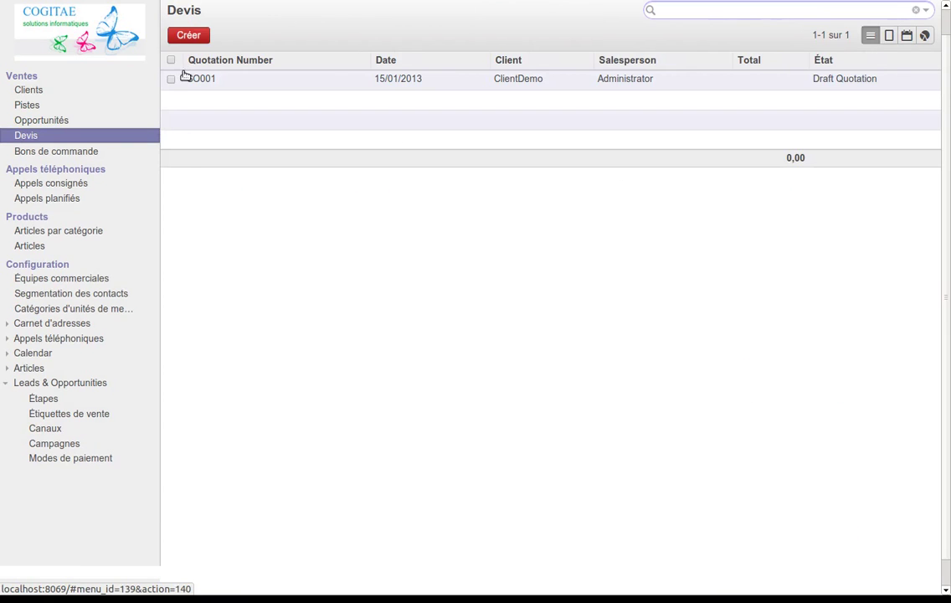
click(563, 84)
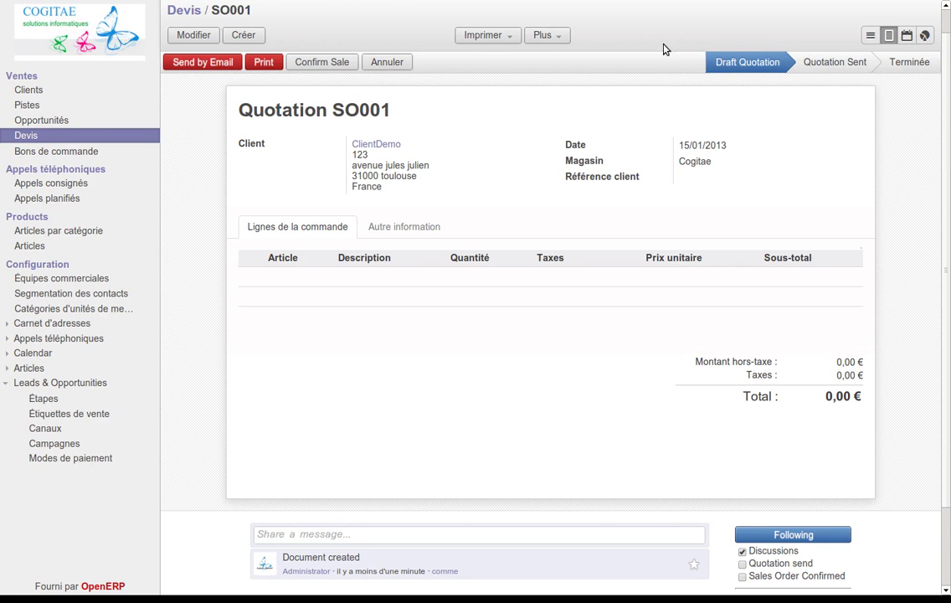
click(188, 38)
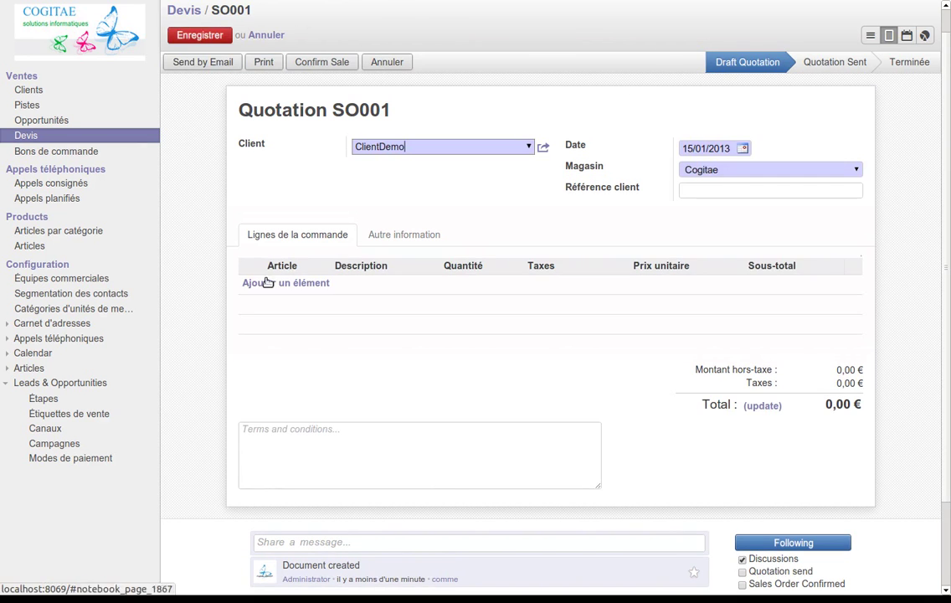
click(277, 284)
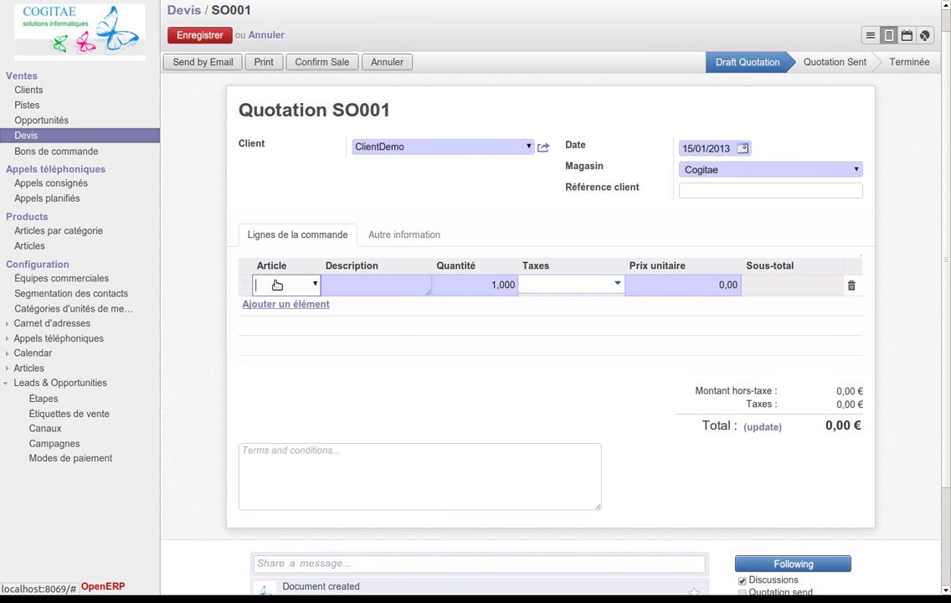
click(314, 286)
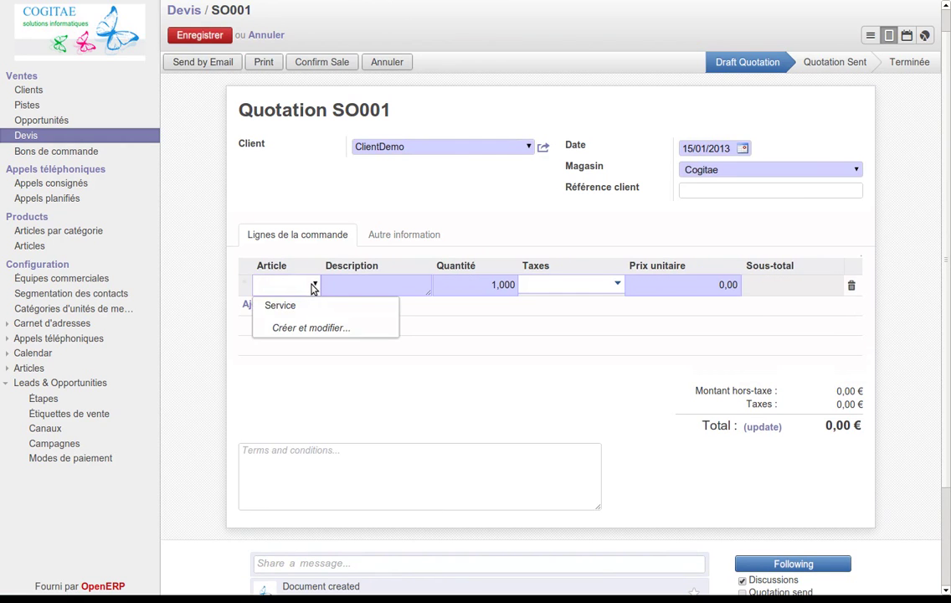
click(308, 308)
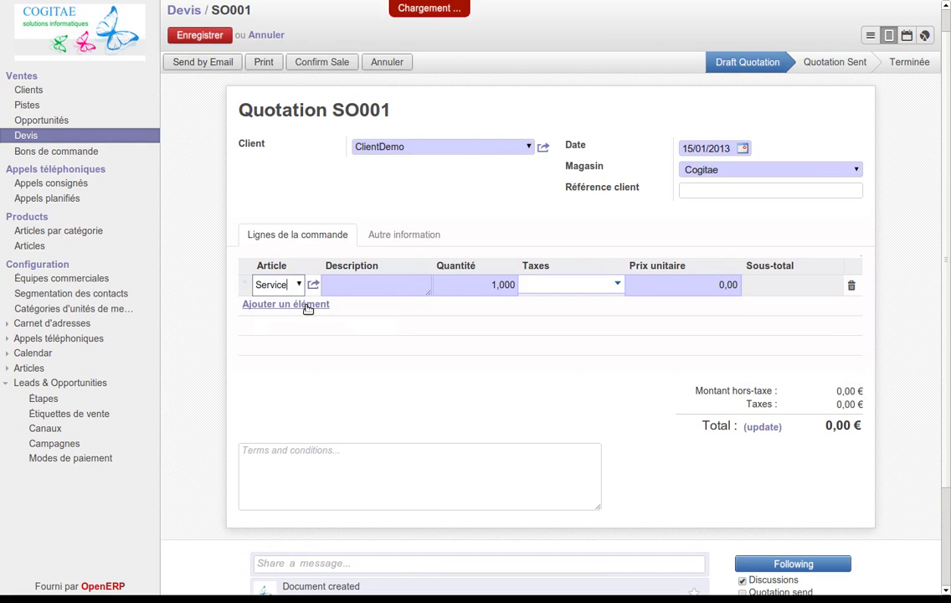
click(208, 36)
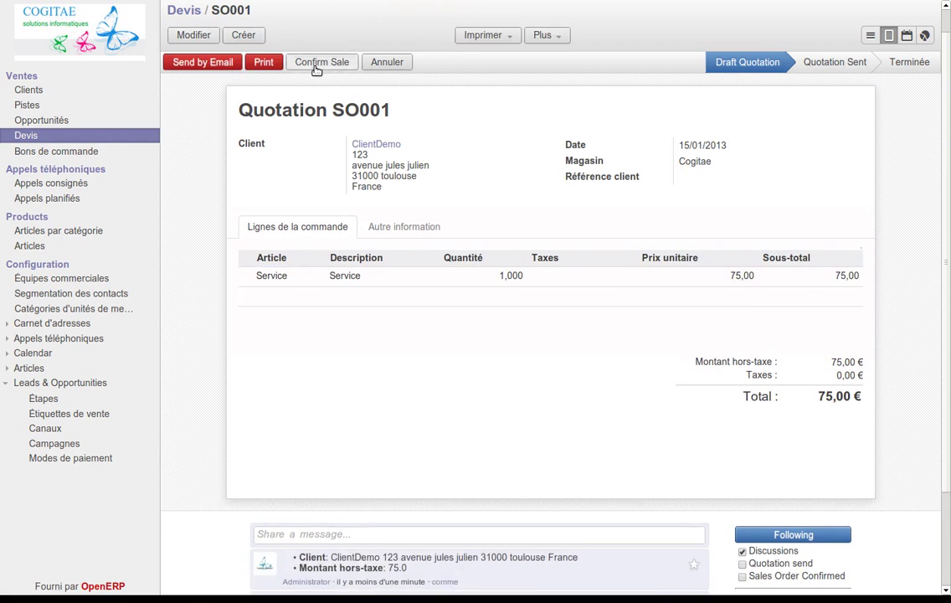
click(316, 65)
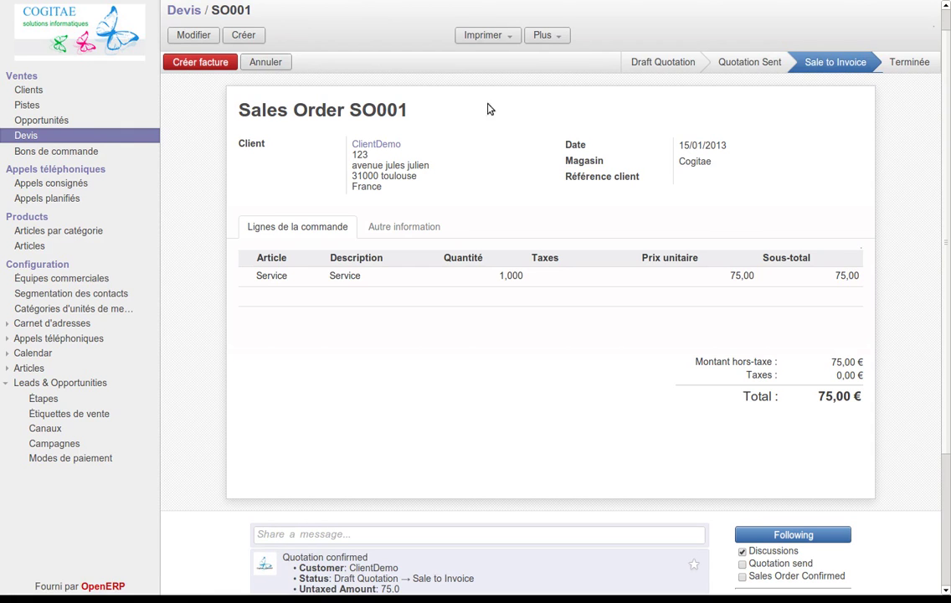
- Create a new automated action rule named "Association auto" with Piste/opportunité as its related document model
click(30, 92)
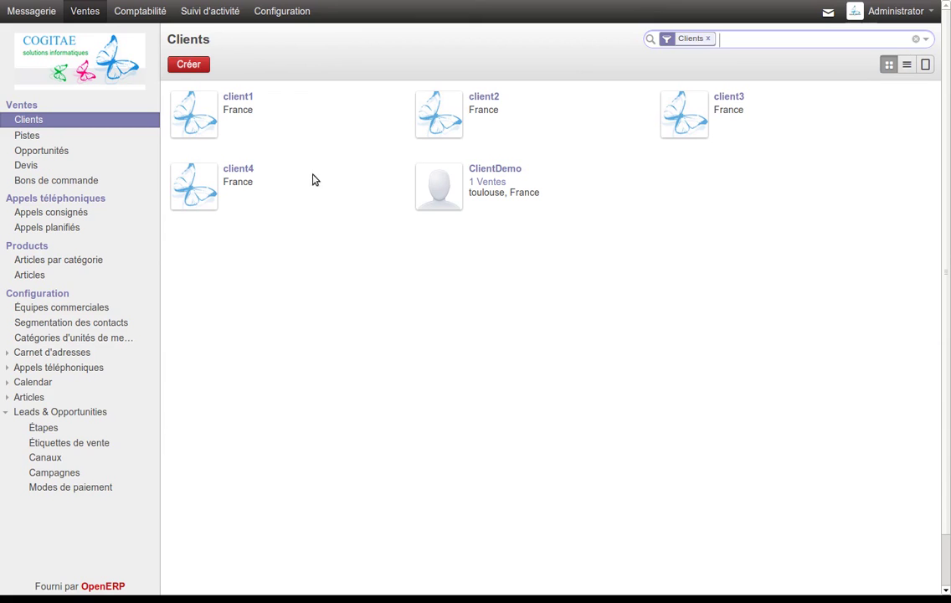
click(300, 20)
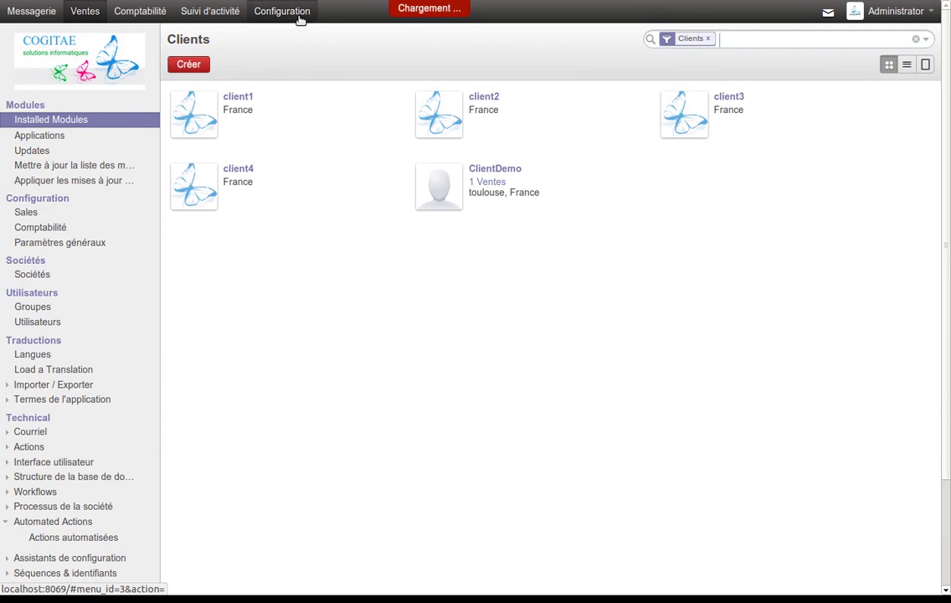
scroll(112, 427, down, 5)
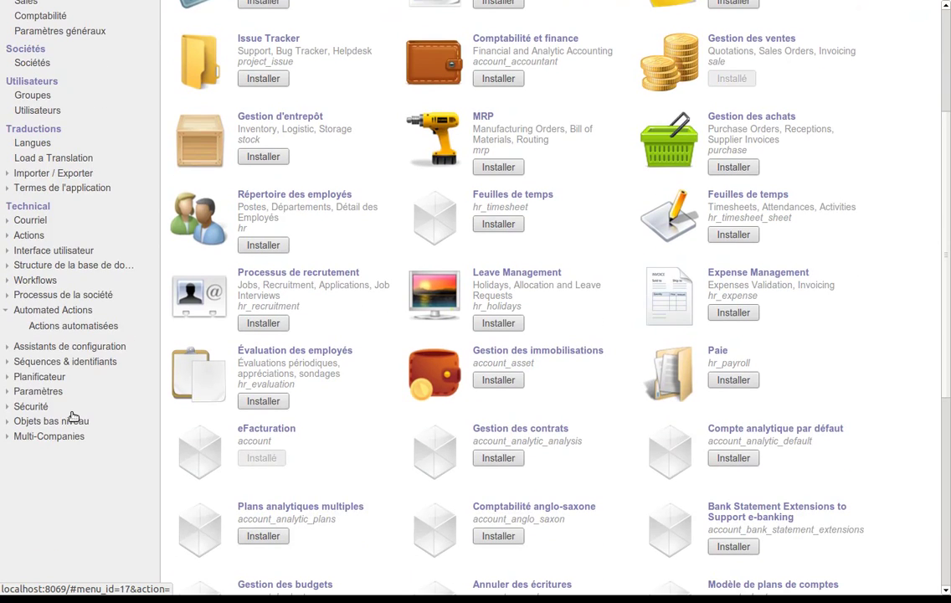
click(75, 327)
click(189, 66)
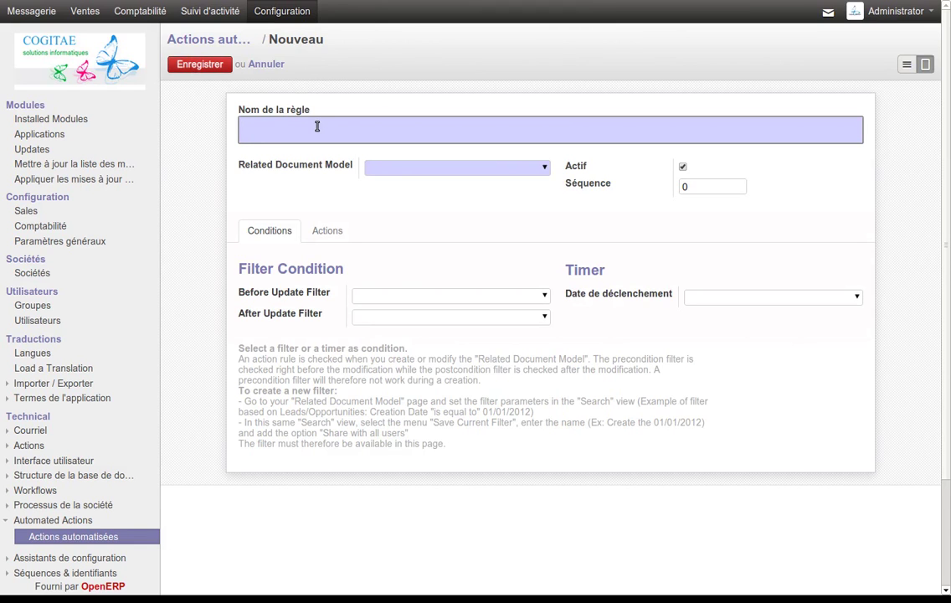
text(Association auto)
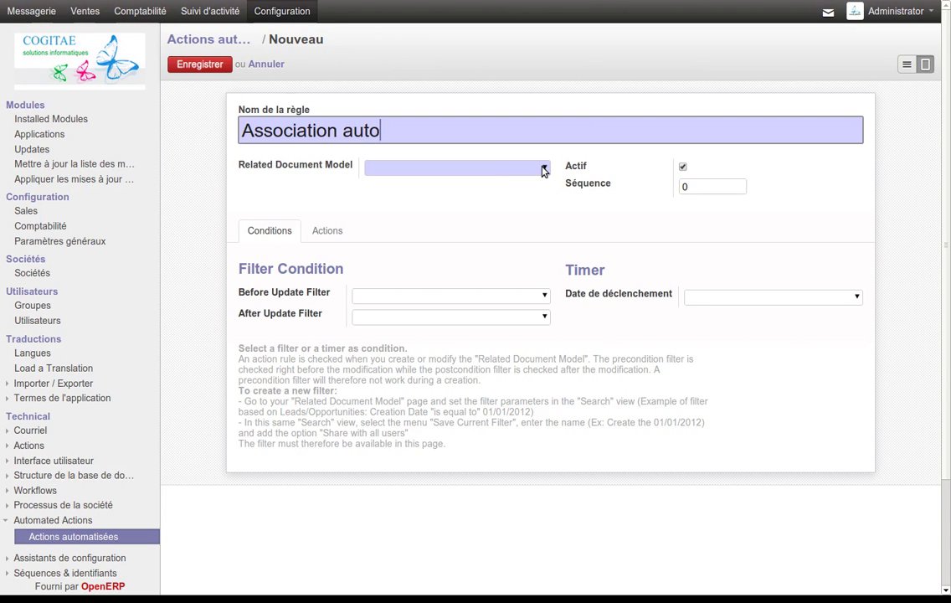
click(494, 167)
text(crm.le)
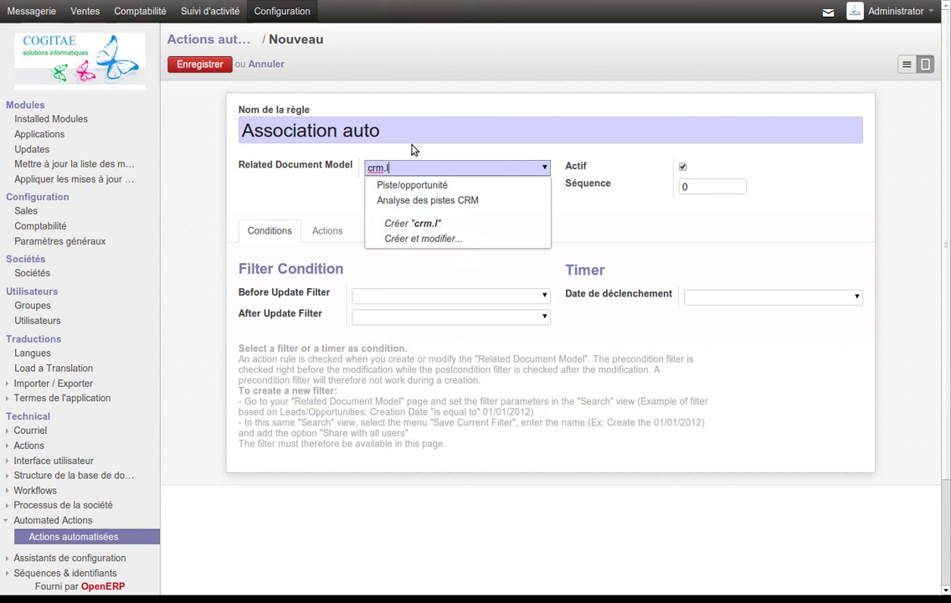
click(471, 185)
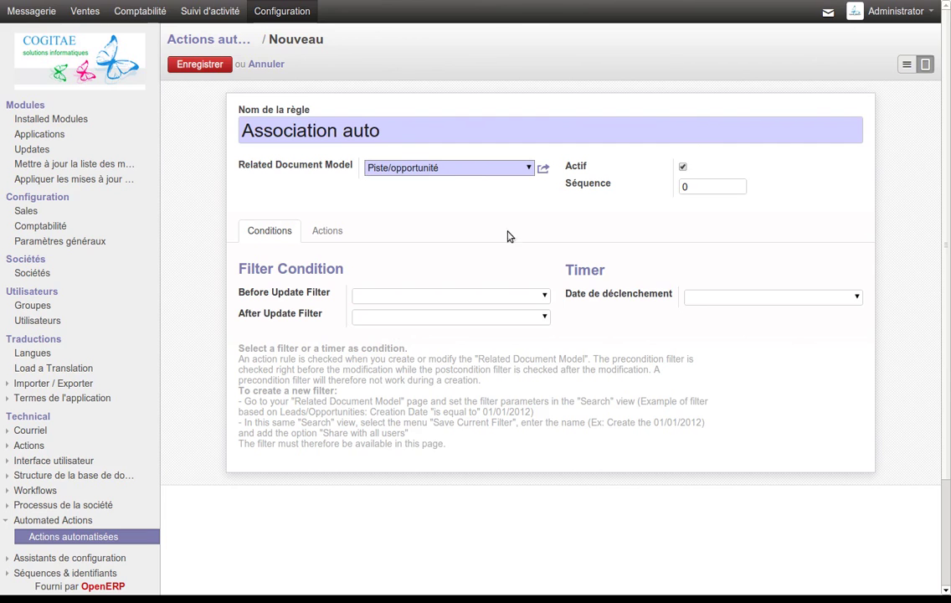
- Set Commercial as the responsible in the Association auto rule's actions and save the rule
click(336, 230)
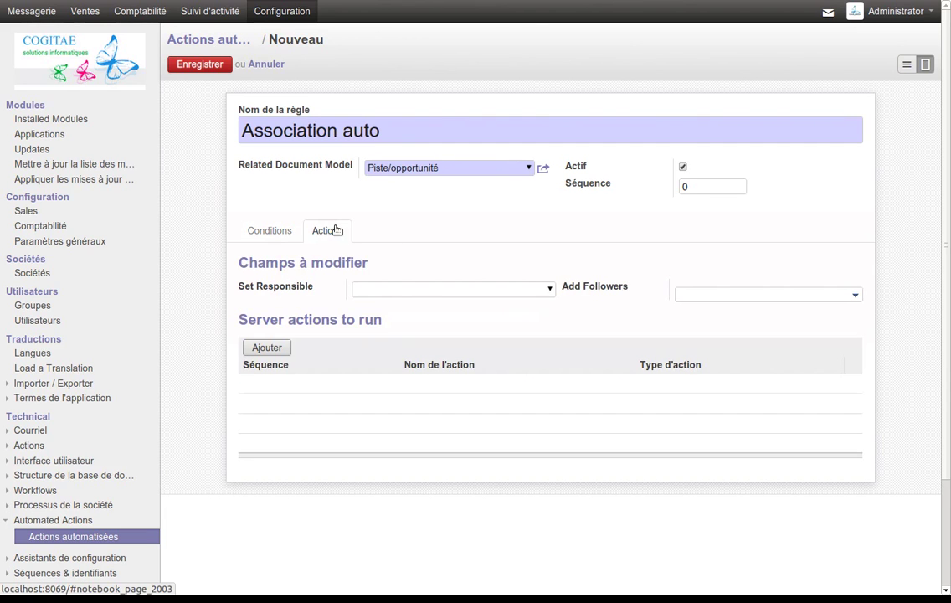
click(541, 297)
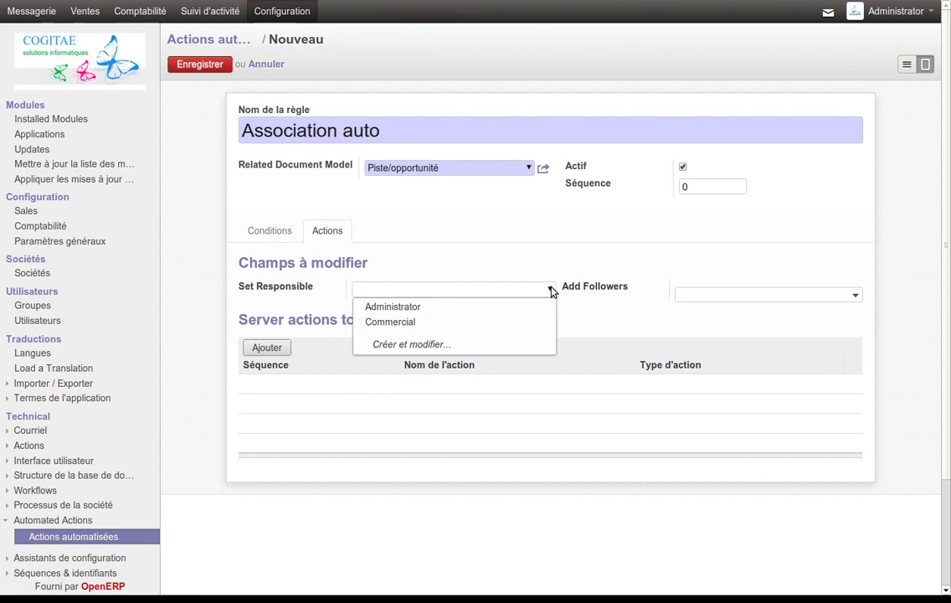
click(510, 323)
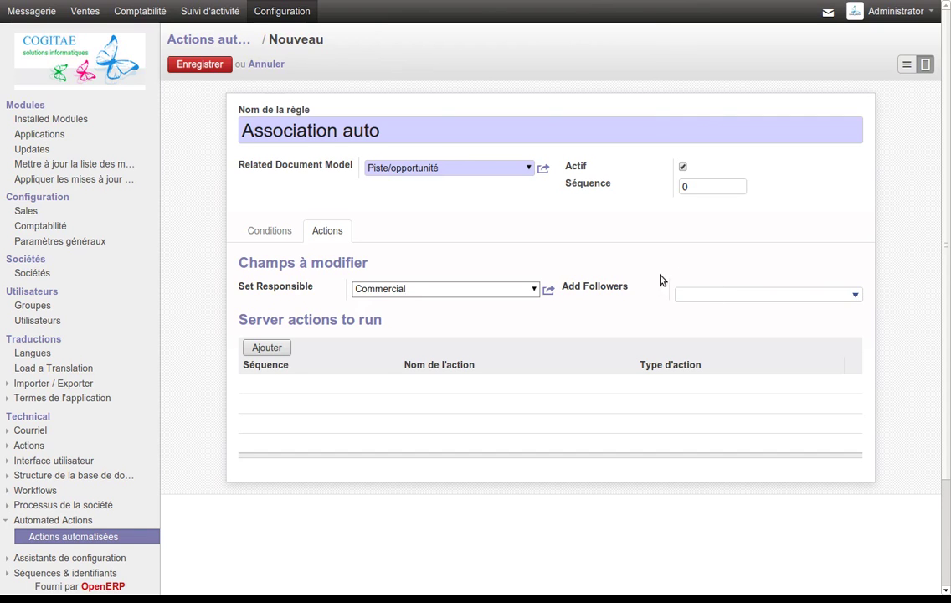
click(206, 72)
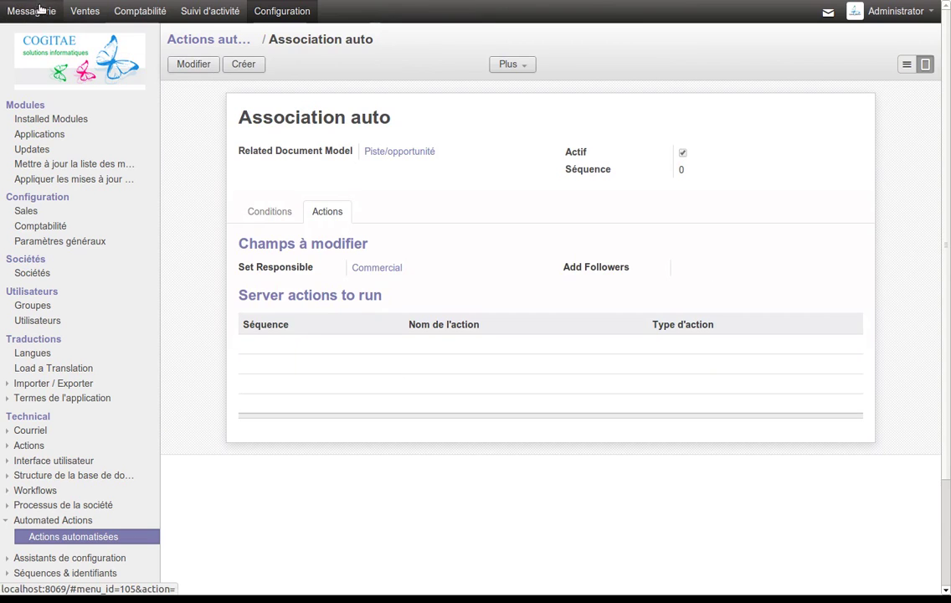
- Create a sales lead with the description "test", save it and leave full-screen mode
click(83, 12)
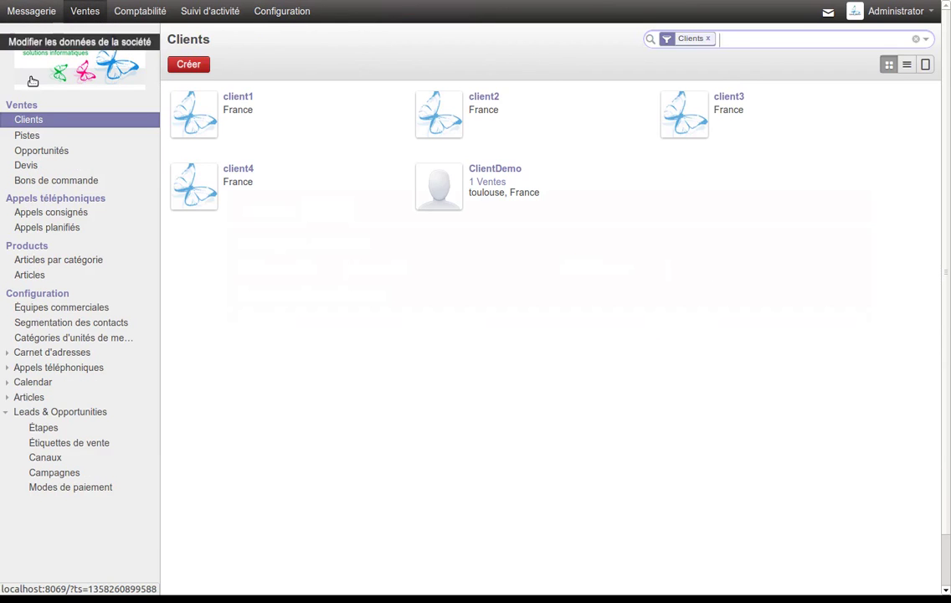
click(42, 134)
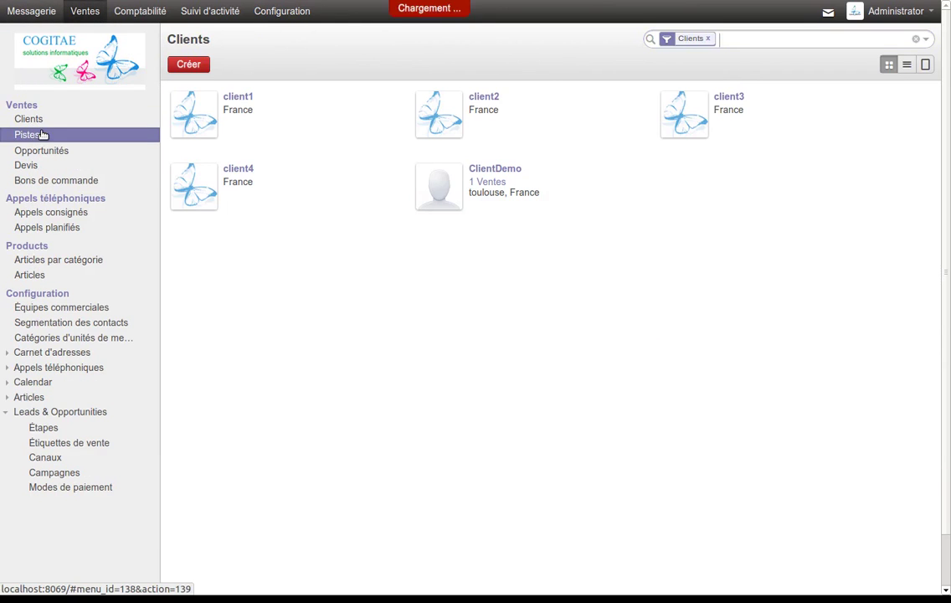
click(190, 66)
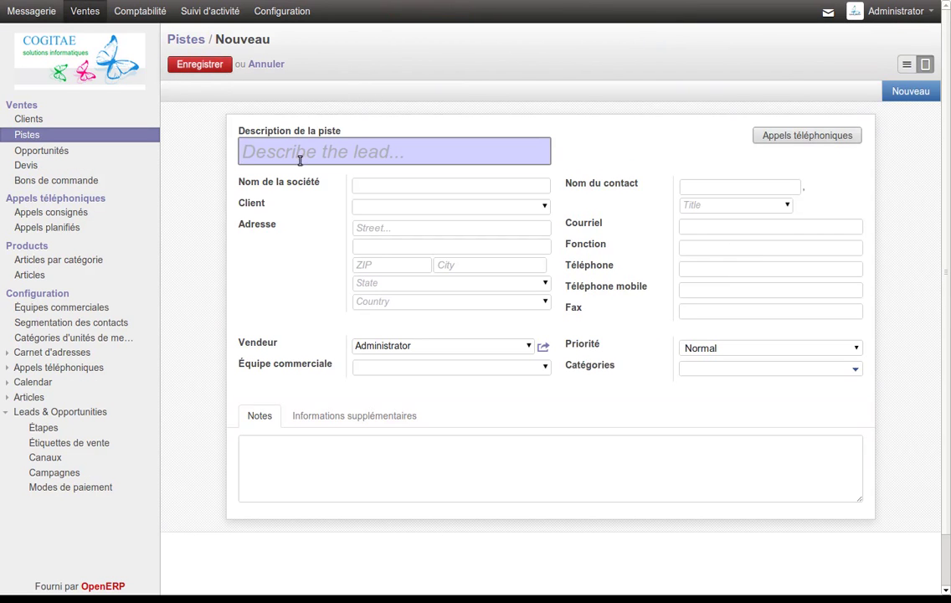
text(test)
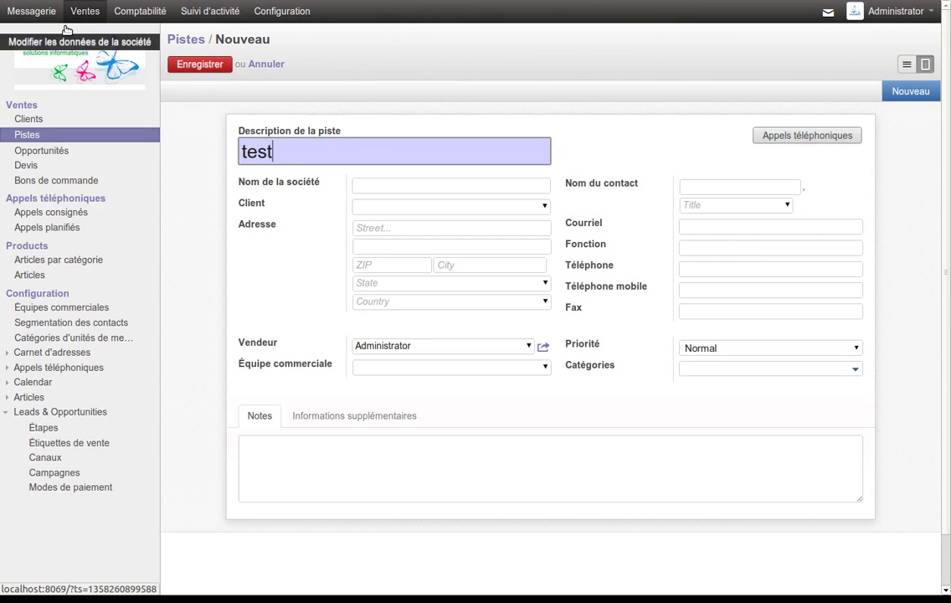
click(201, 65)
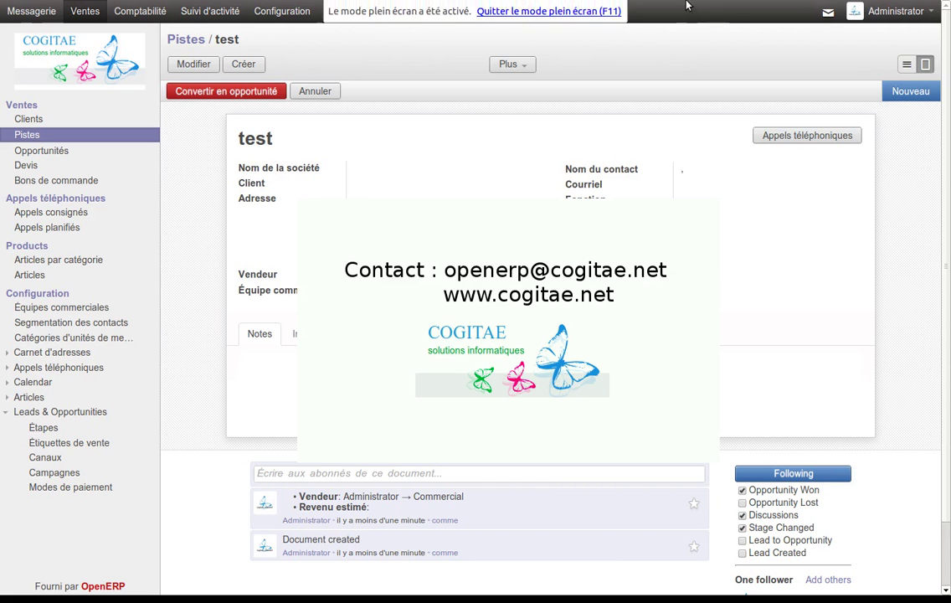
key(F11)
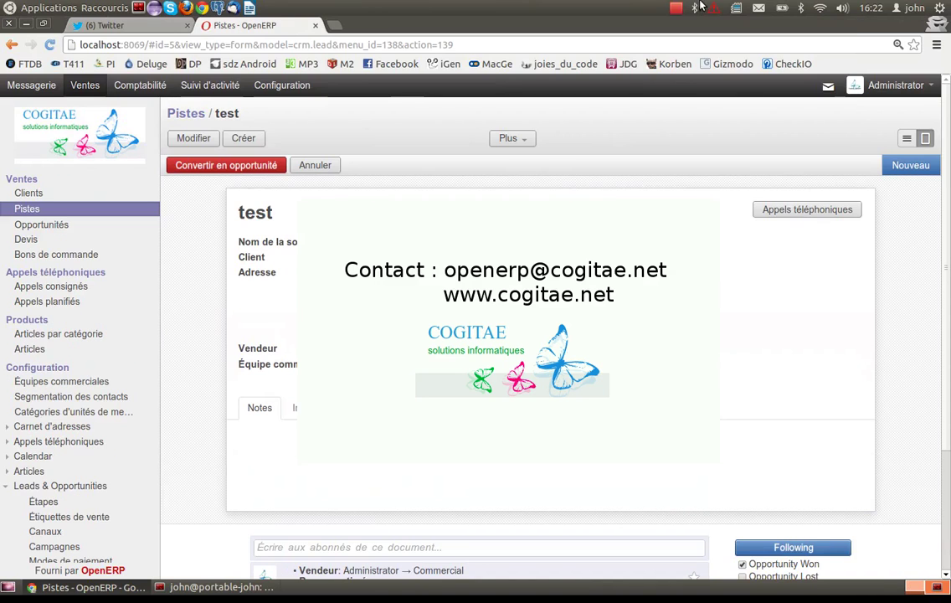